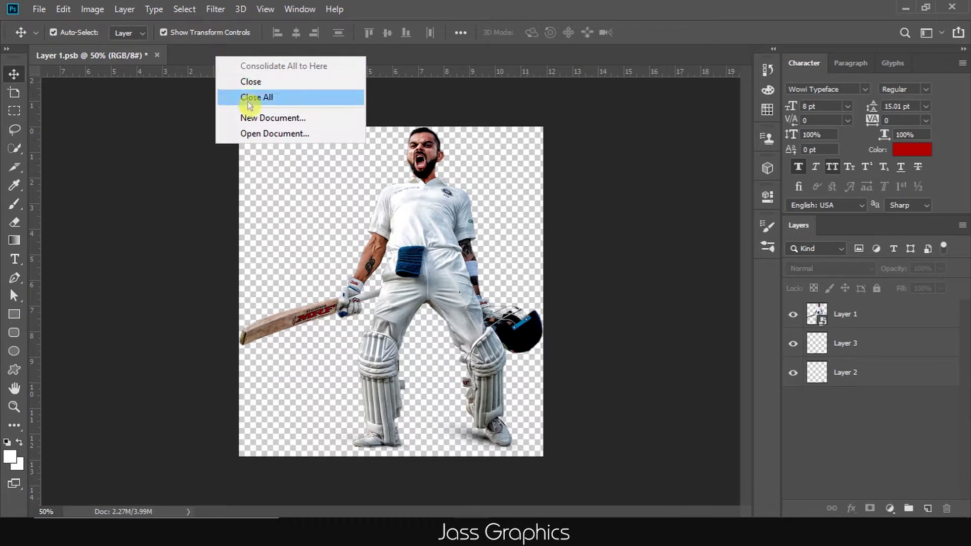
# - Create a blank white 1200 × 1200 px document at 300 ppi resolution
pyautogui.click(253, 120)
pyautogui.write('1200')
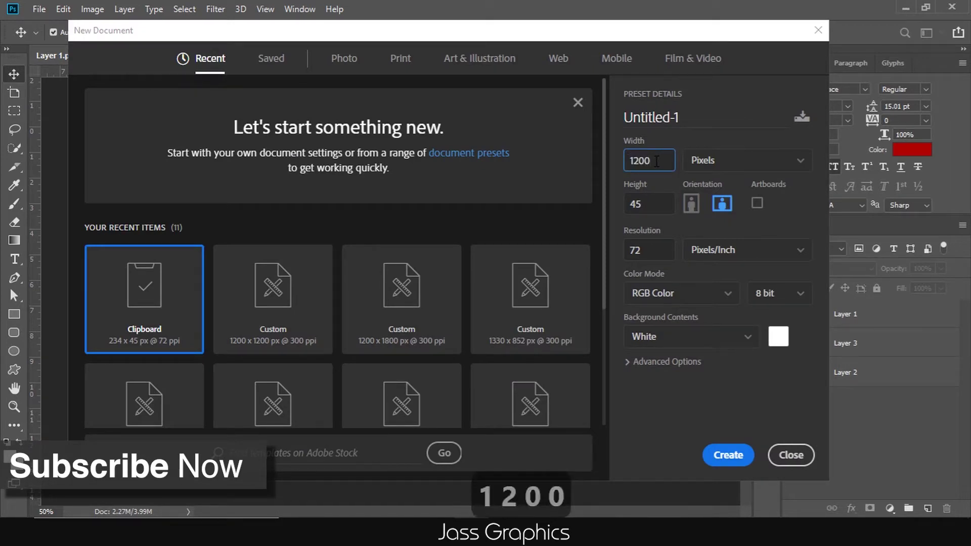
pyautogui.press('Tab')
pyautogui.write('1200')
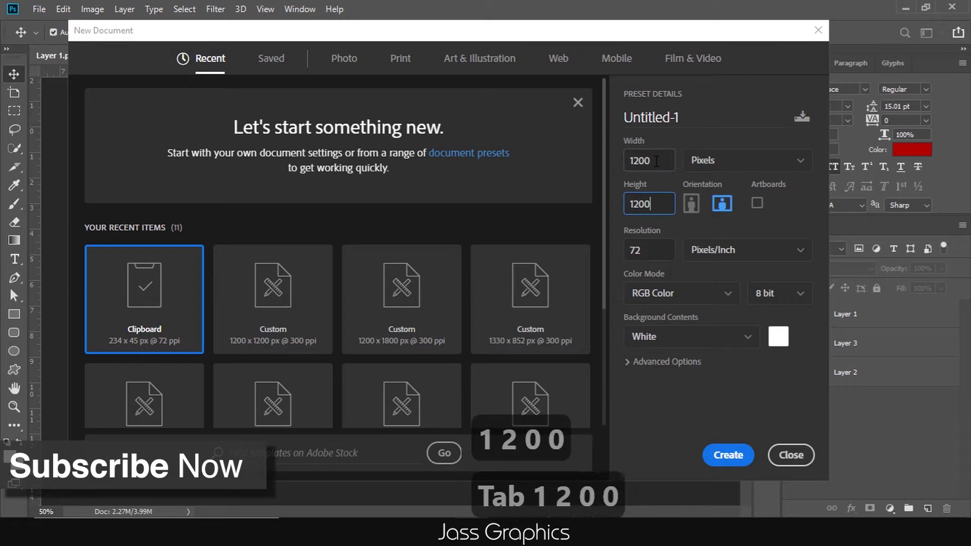
pyautogui.press('Tab')
pyautogui.press('Tab')
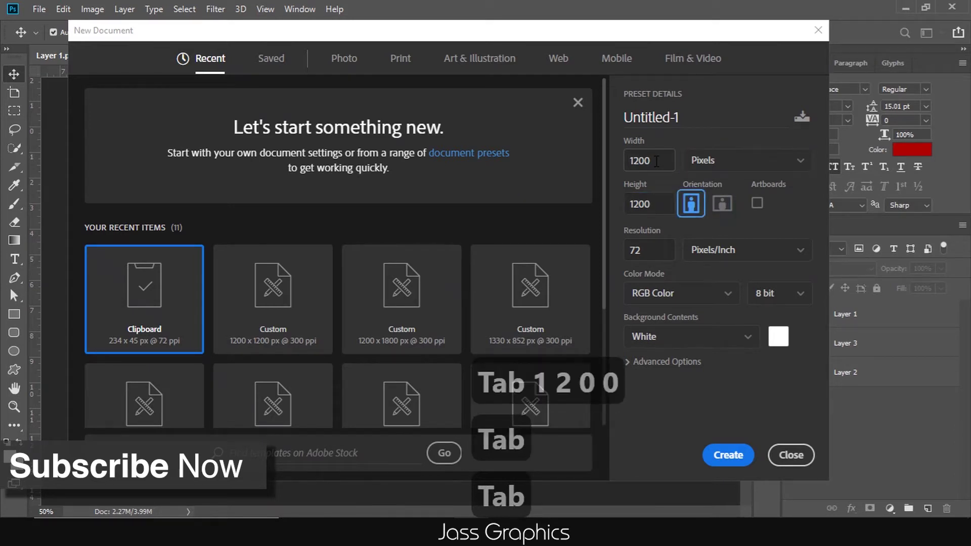
pyautogui.press('Tab')
pyautogui.press('Tab')
pyautogui.press('Tab')
pyautogui.write('3')
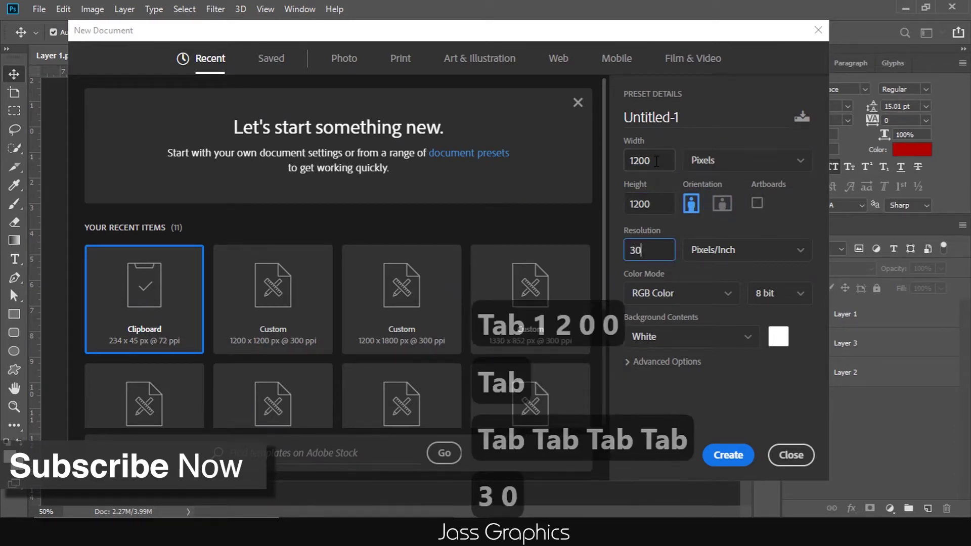
pyautogui.write('0')
pyautogui.click(728, 455)
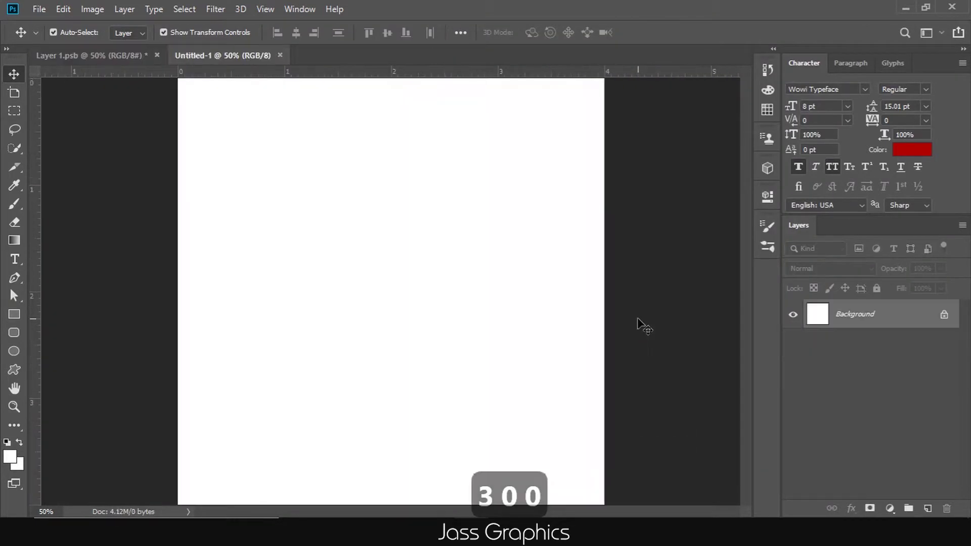
pyautogui.scroll(-1, 652, 326)
pyautogui.scroll(1, 370, 341)
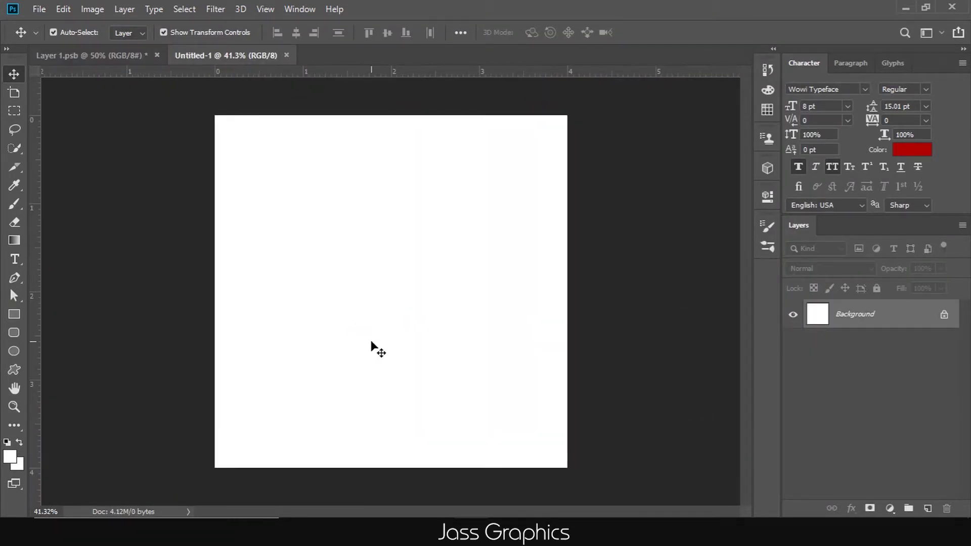
# - Drag the cricketer layer into the Untitled-1 document and convert it to a smart object
pyautogui.click(91, 55)
pyautogui.moveTo(443, 258)
pyautogui.mouseDown()
pyautogui.moveTo(249, 54)
pyautogui.moveTo(395, 283)
pyautogui.mouseUp()
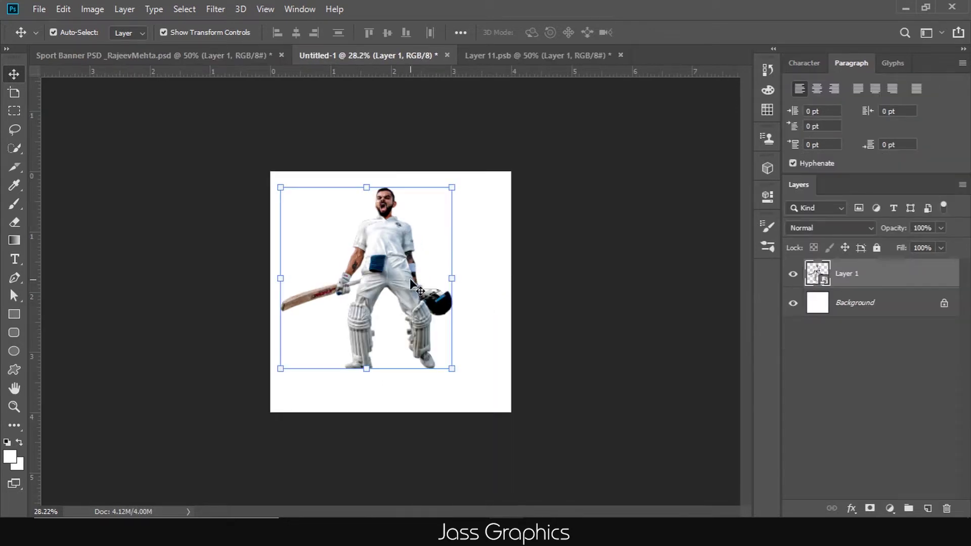
pyautogui.rightClick(881, 276)
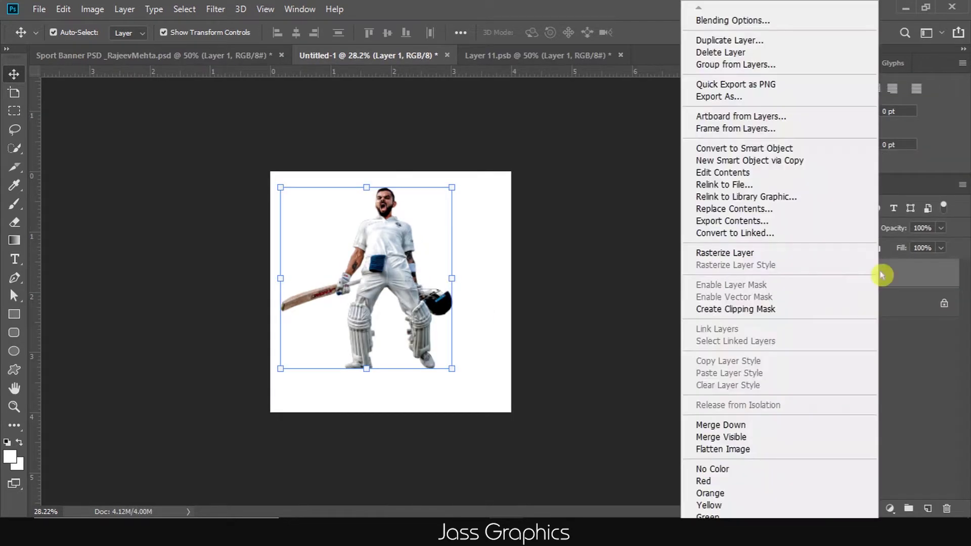
pyautogui.click(805, 151)
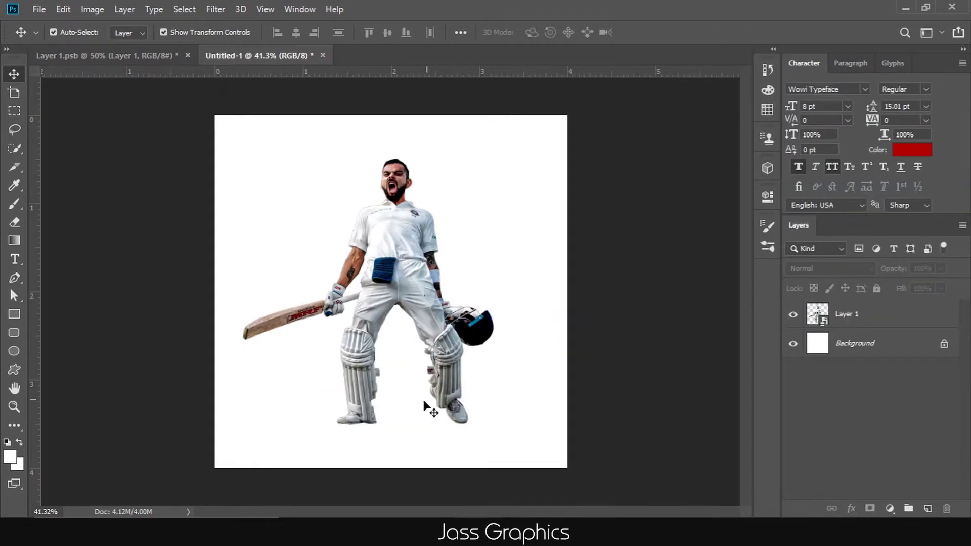
pyautogui.scroll(1, 377, 386)
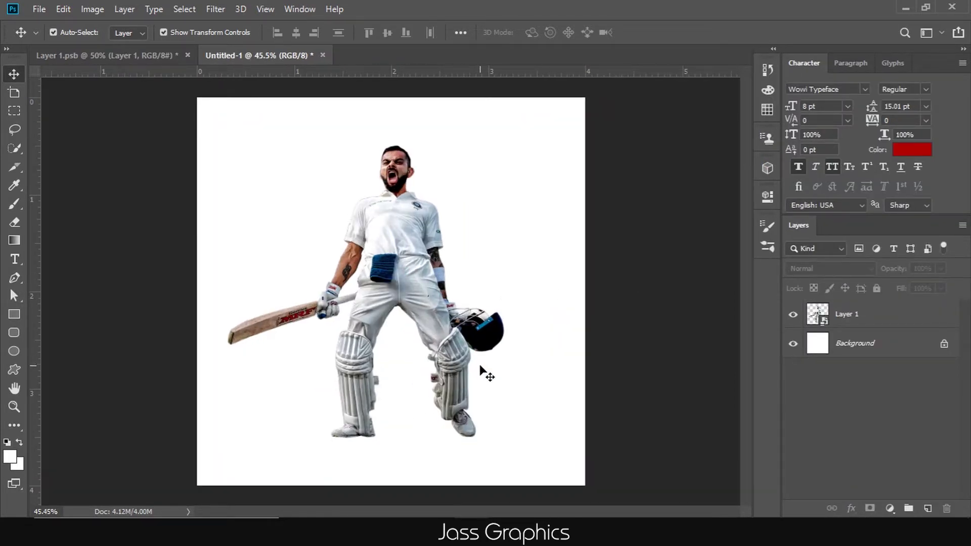
# - Add a layer beneath the cricketer and paint a black 322 px soft-round dab
pyautogui.click(879, 321)
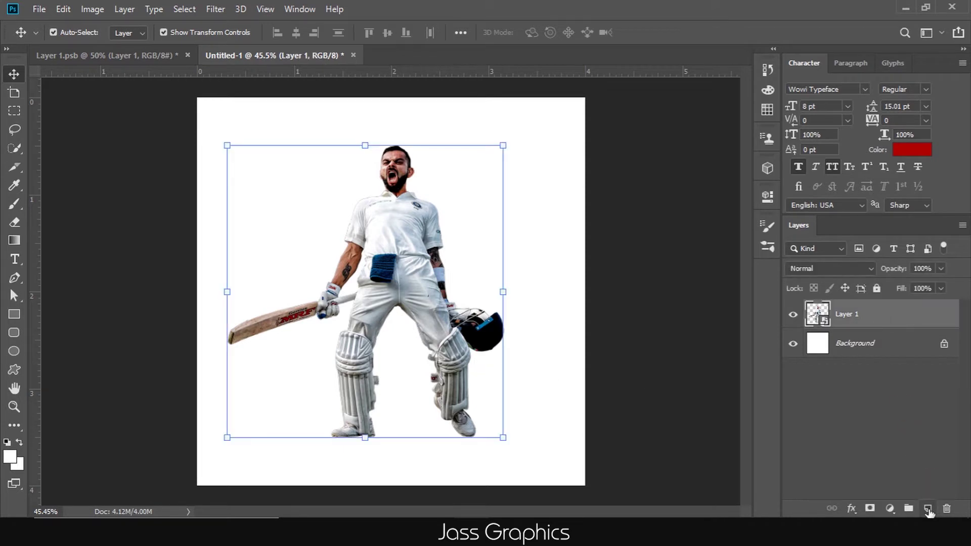
pyautogui.click(928, 508)
pyautogui.moveTo(889, 323); pyautogui.dragTo(871, 351)
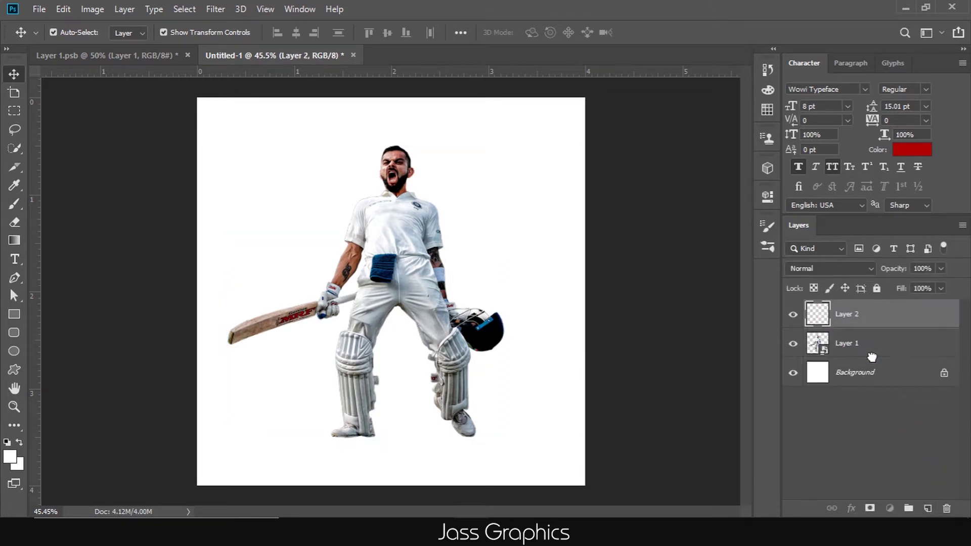
pyautogui.click(10, 208)
pyautogui.hotkey('ctrl', 'd')
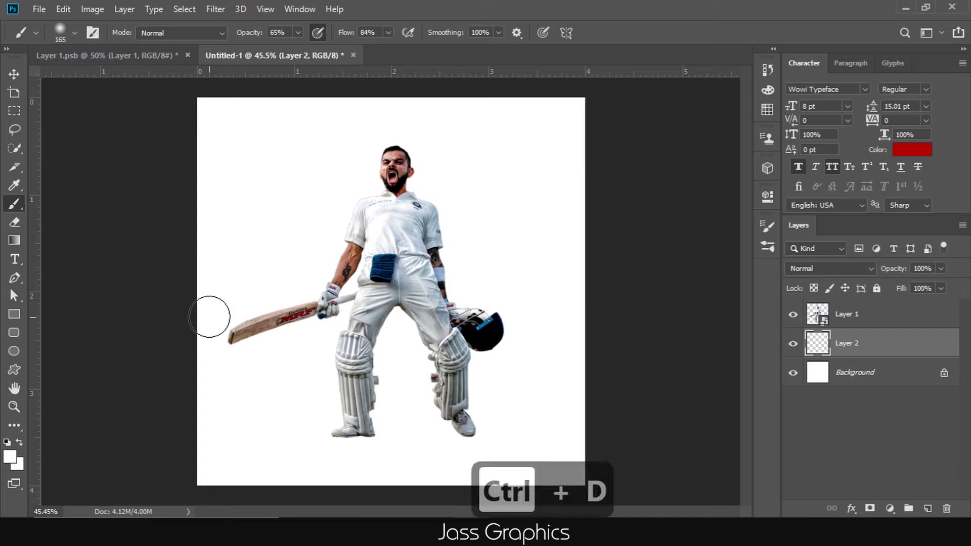
pyautogui.press('d')
pyautogui.click(76, 40)
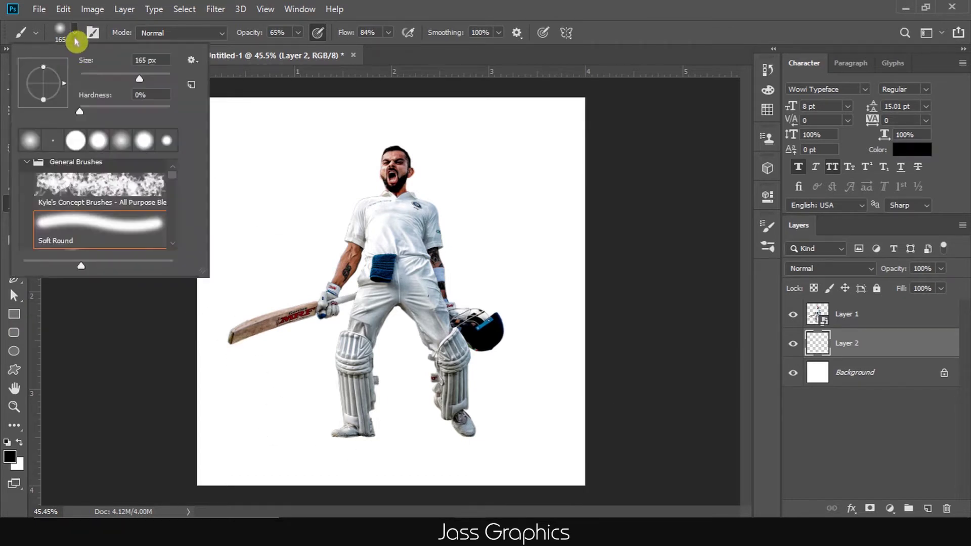
pyautogui.moveTo(154, 82); pyautogui.dragTo(152, 79)
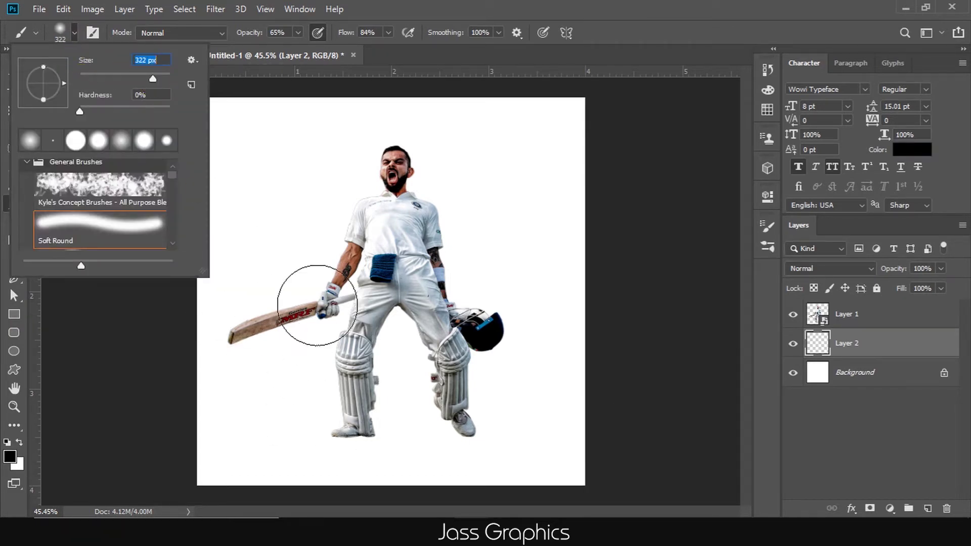
pyautogui.click(73, 25)
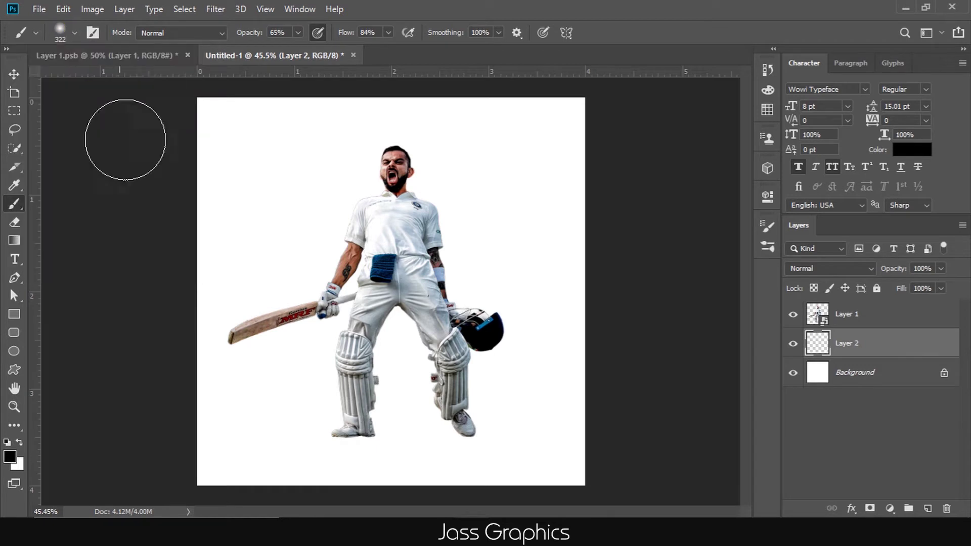
pyautogui.click(277, 195)
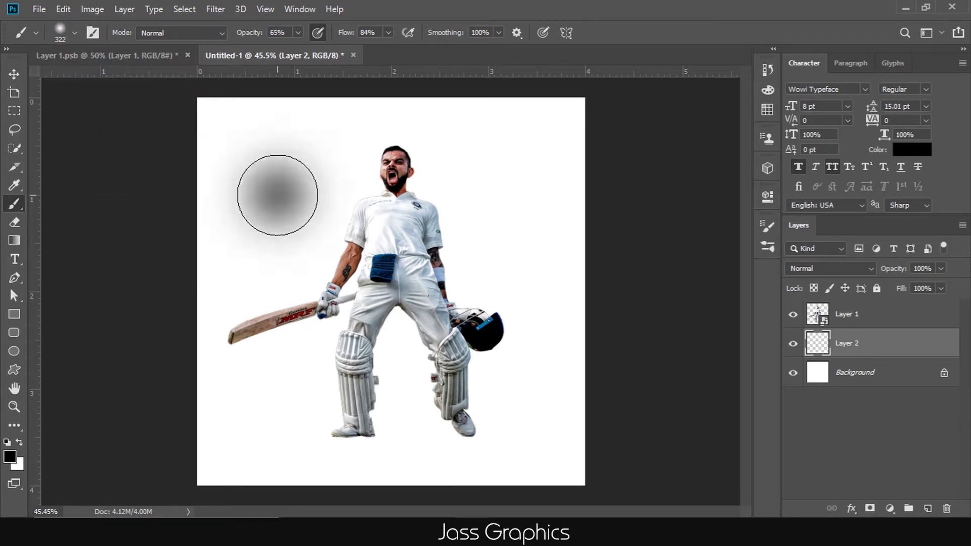
# - Squash and skew the dab into a slanted shadow under the player's feet
pyautogui.click(14, 74)
pyautogui.hotkey('ctrl', 't')
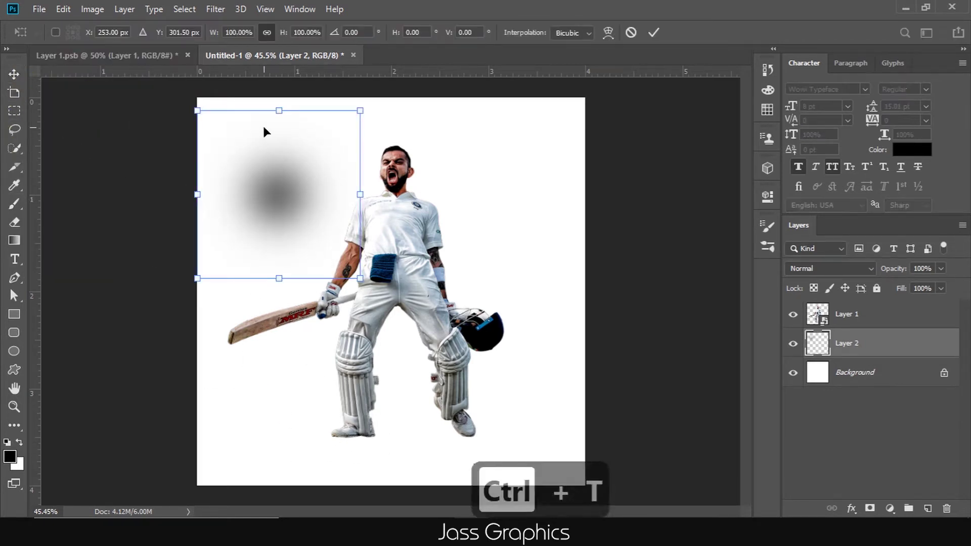
pyautogui.moveTo(278, 110); pyautogui.dragTo(277, 167)
pyautogui.moveTo(275, 212)
pyautogui.mouseDown()
pyautogui.moveTo(310, 201)
pyautogui.moveTo(299, 270)
pyautogui.moveTo(248, 239)
pyautogui.mouseUp()
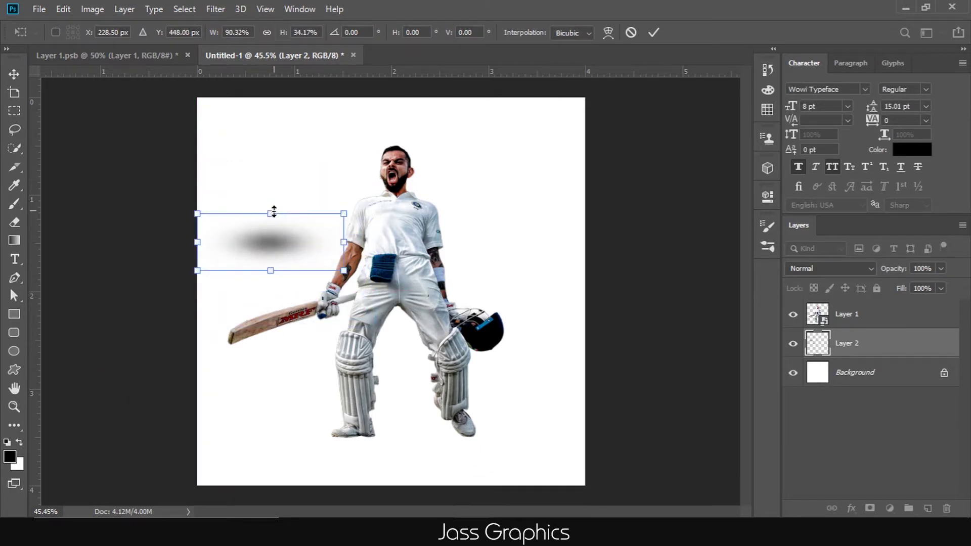
pyautogui.moveTo(197, 213); pyautogui.dragTo(208, 161)
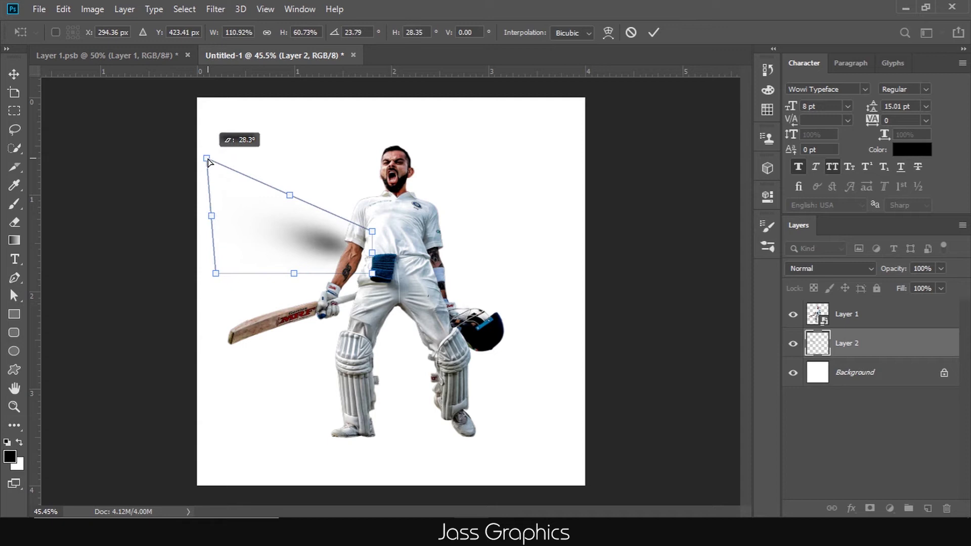
pyautogui.moveTo(310, 249); pyautogui.dragTo(441, 432)
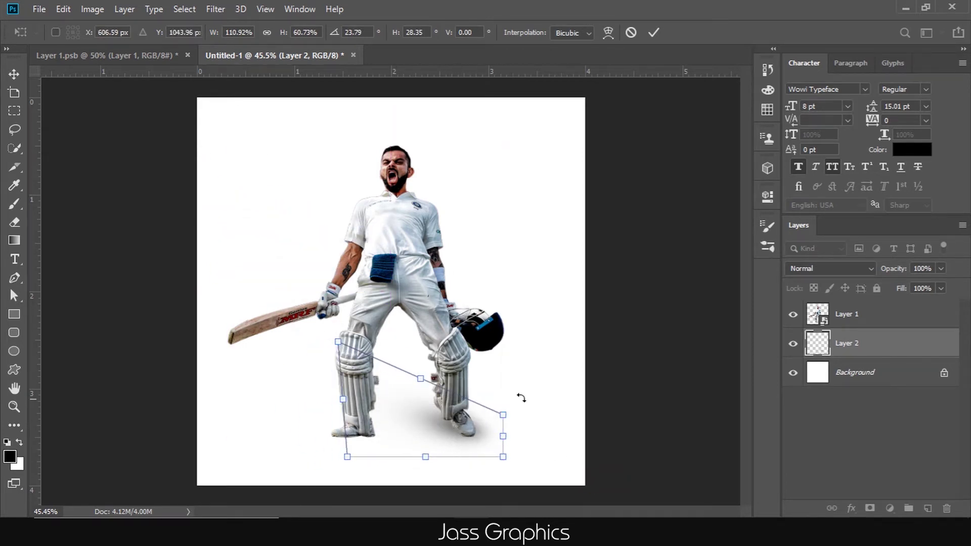
pyautogui.press('Return')
# - Duplicate the shadow, flip it horizontally, and shrink it under the other foot
pyautogui.moveTo(449, 429); pyautogui.dragTo(288, 437)
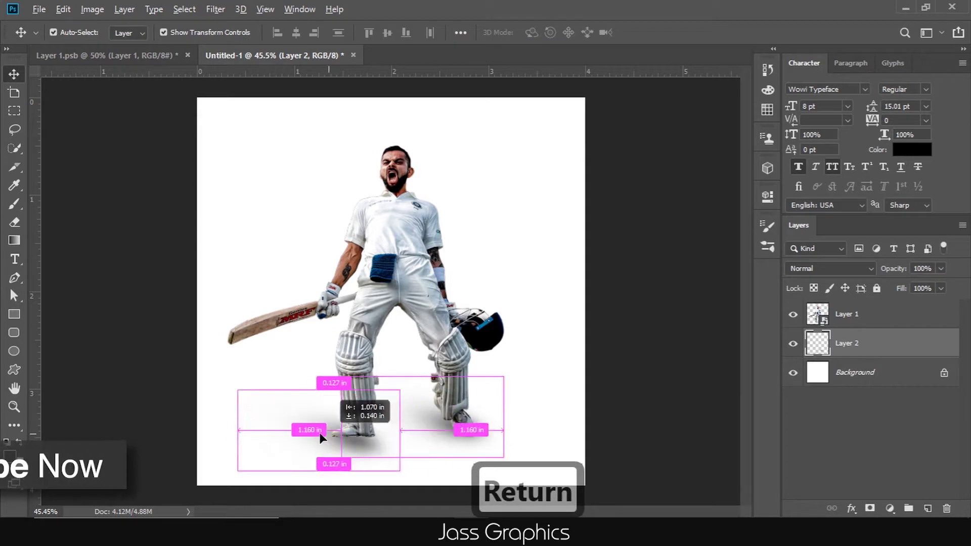
pyautogui.rightClick(300, 439)
pyautogui.hotkey('ctrl', 't')
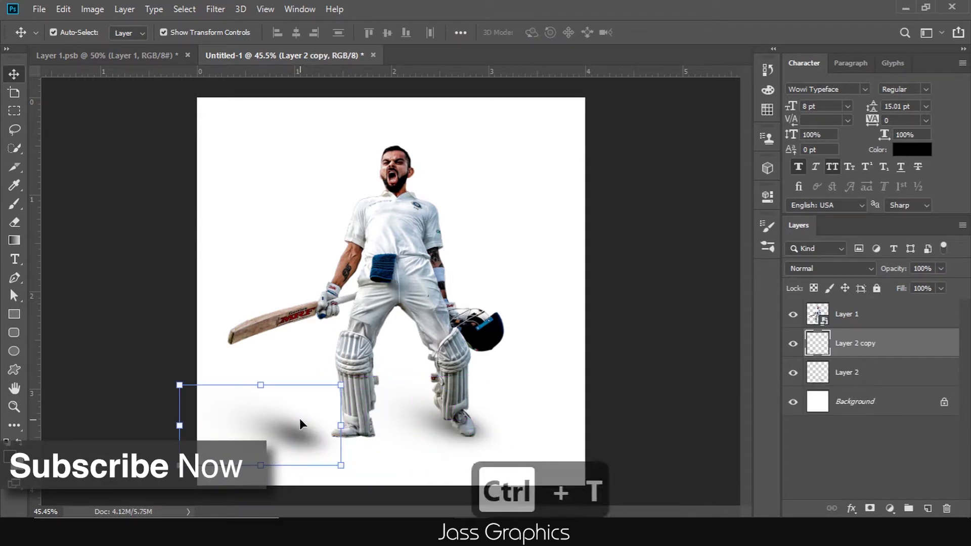
pyautogui.hotkey('ctrl', 't')
pyautogui.rightClick(303, 433)
pyautogui.click(328, 410)
pyautogui.moveTo(238, 443); pyautogui.dragTo(374, 441)
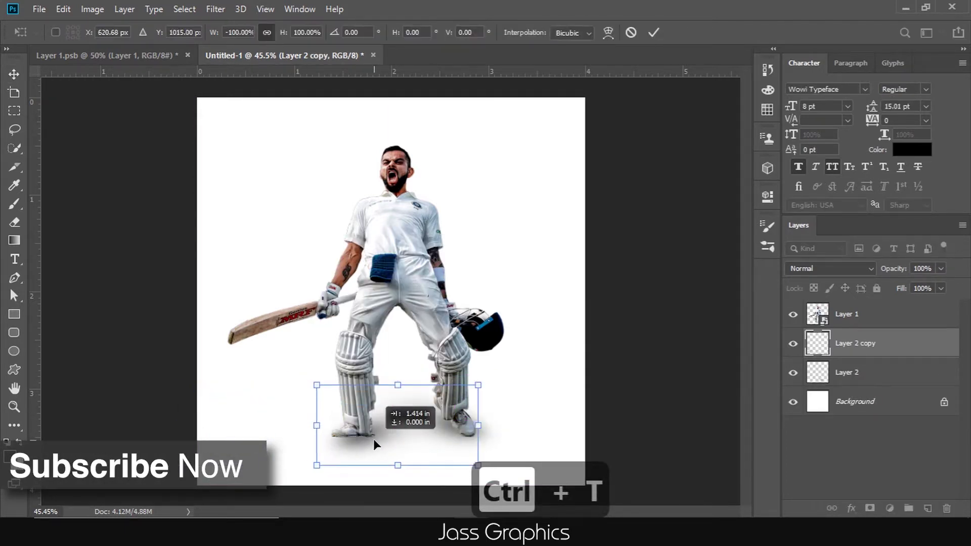
pyautogui.moveTo(473, 462); pyautogui.dragTo(405, 427)
pyautogui.moveTo(336, 416)
pyautogui.mouseDown()
pyautogui.moveTo(352, 444)
pyautogui.moveTo(319, 457)
pyautogui.mouseUp()
# - Commit the flipped shadow and name the shadow layers shadow1 and shadow2
pyautogui.press('Return')
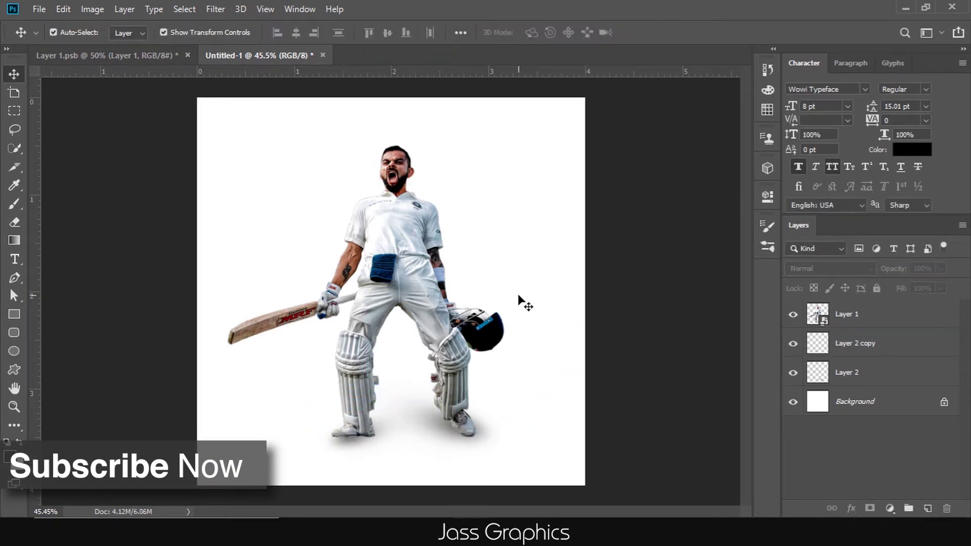
pyautogui.write('shadow')
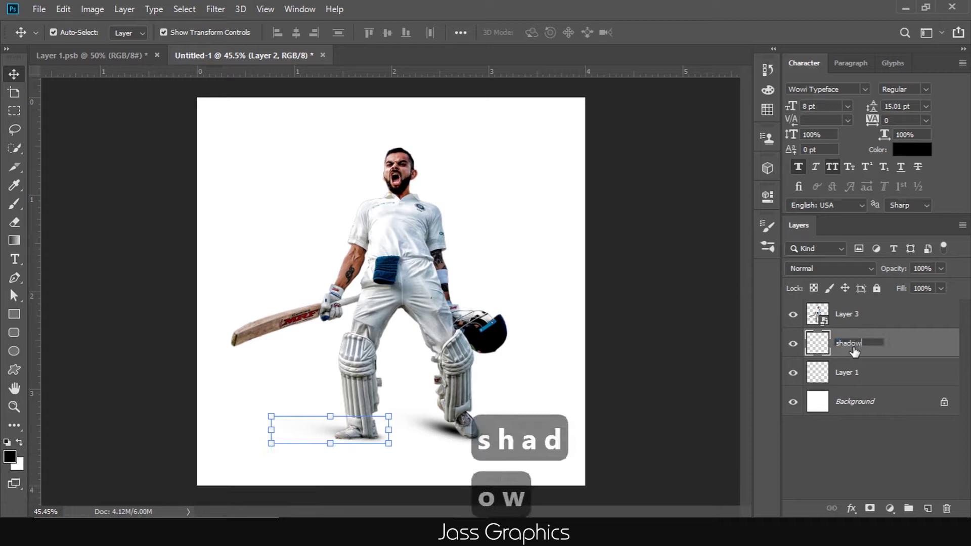
pyautogui.write('1')
pyautogui.press('Return')
pyautogui.doubleClick(843, 373)
pyautogui.write('shado')
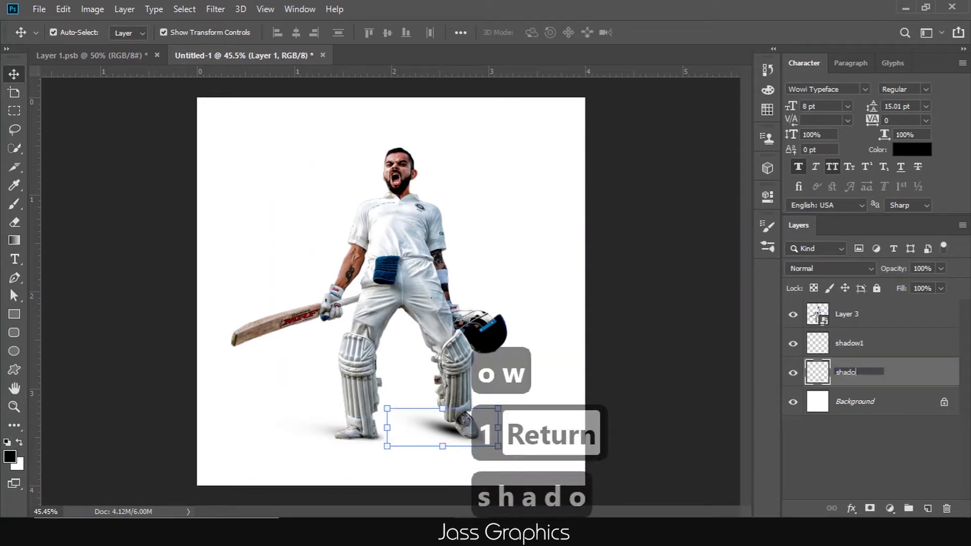
pyautogui.write('w2')
pyautogui.press('Return')
# - Link the cricketer layer with shadow1 and shadow2
pyautogui.click(839, 316)
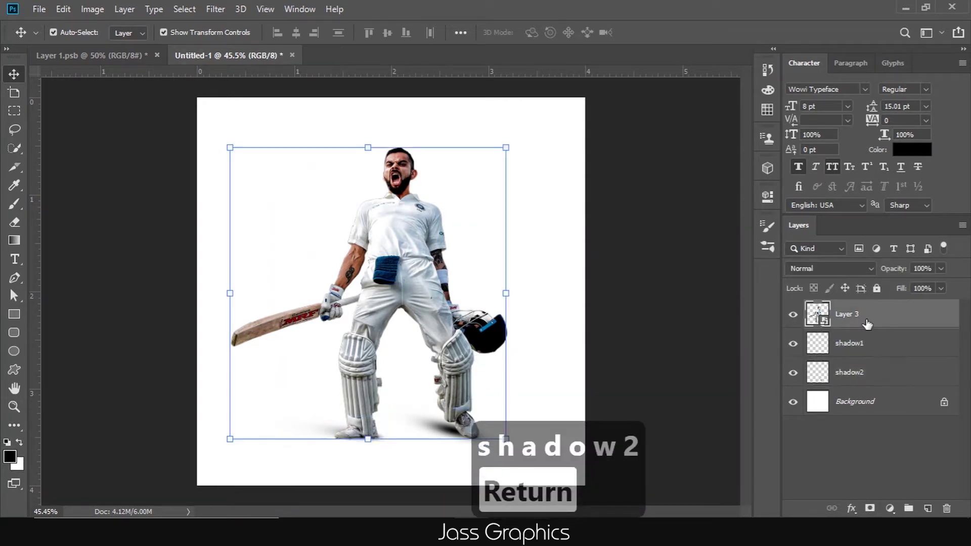
pyautogui.keyDown('ctrl'); pyautogui.click(877, 343); pyautogui.keyUp('ctrl')
pyautogui.keyDown('ctrl'); pyautogui.click(869, 372); pyautogui.keyUp('ctrl')
pyautogui.click(830, 508)
pyautogui.click(727, 361)
pyautogui.click(832, 342)
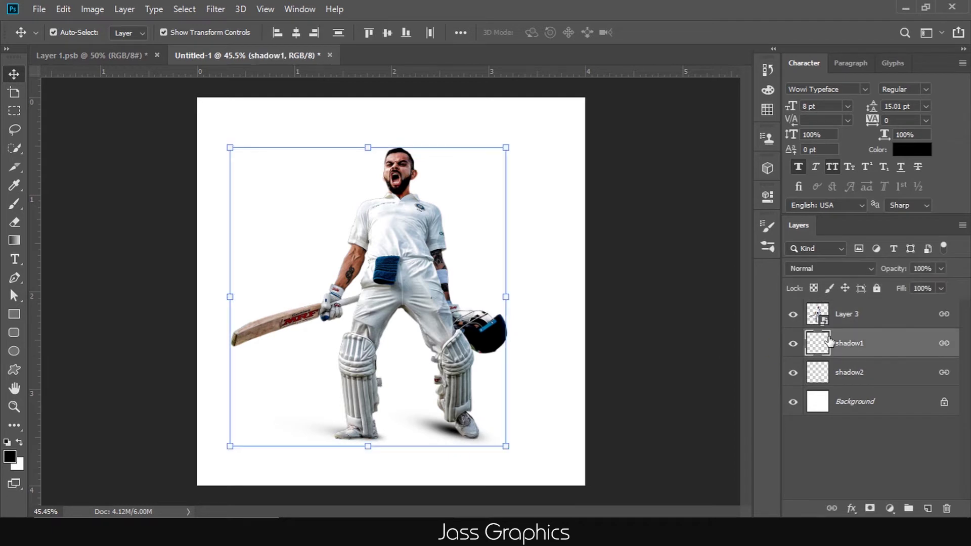
# - Move the linked player and shadows lower on the canvas and scale them down
pyautogui.moveTo(438, 319)
pyautogui.mouseDown()
pyautogui.moveTo(413, 319)
pyautogui.moveTo(430, 333)
pyautogui.mouseUp()
pyautogui.moveTo(605, 390); pyautogui.dragTo(458, 283)
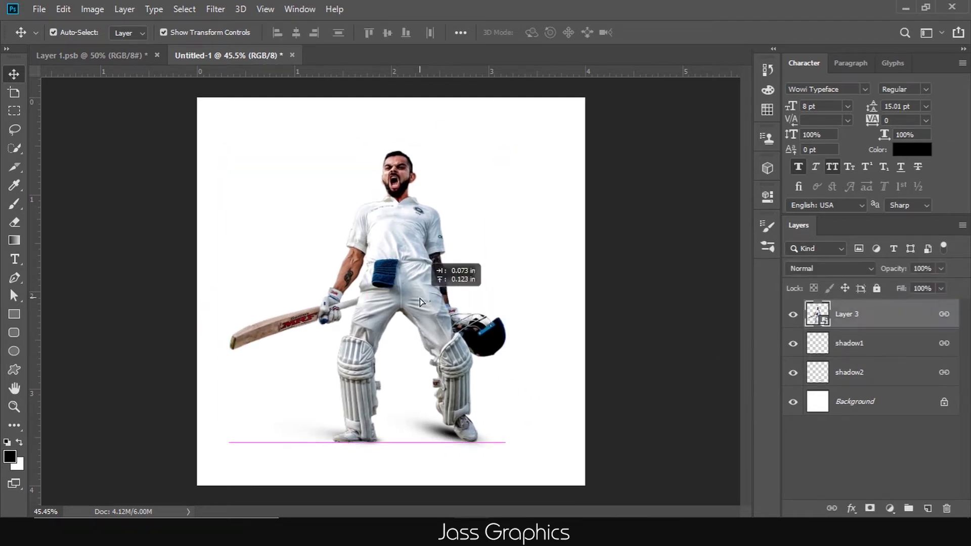
pyautogui.moveTo(227, 148); pyautogui.dragTo(264, 169)
pyautogui.click(641, 260)
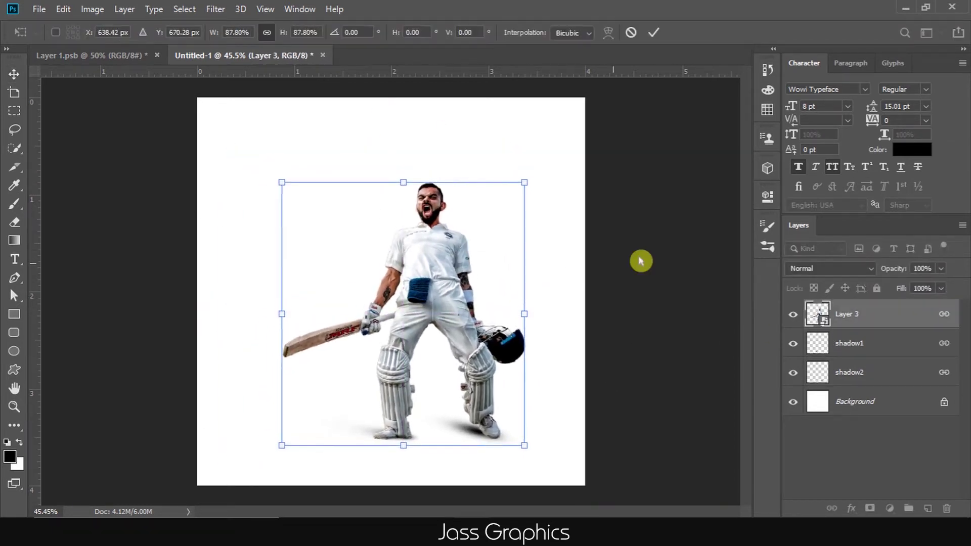
# - Unlock the Background layer and give it a Normal-mode radial Gradient Overlay
pyautogui.hotkey('ctrl', '-')
pyautogui.click(874, 416)
pyautogui.click(943, 402)
pyautogui.doubleClick(874, 402)
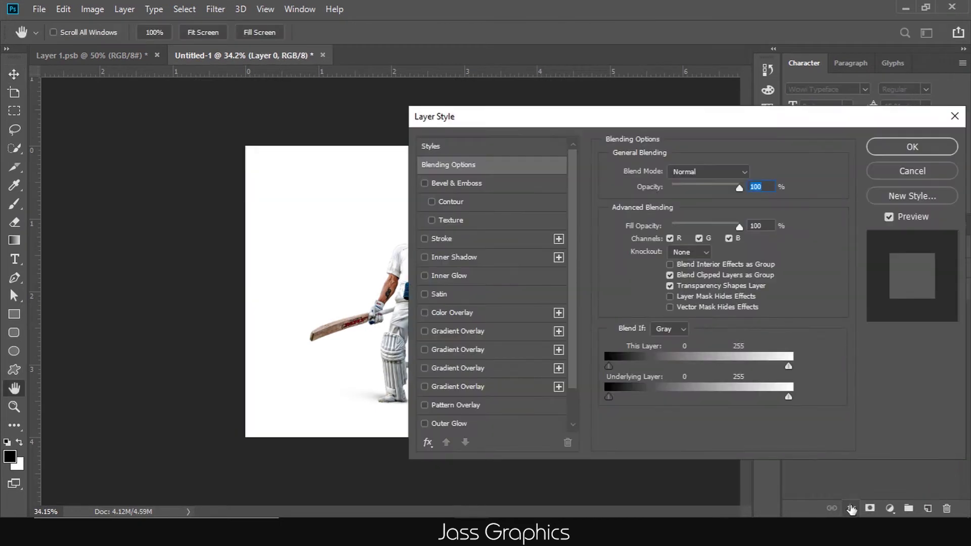
pyautogui.click(457, 330)
pyautogui.click(808, 201)
pyautogui.moveTo(706, 128)
pyautogui.mouseDown()
pyautogui.moveTo(816, 157)
pyautogui.moveTo(793, 144)
pyautogui.mouseUp()
pyautogui.click(782, 178)
pyautogui.click(807, 252)
pyautogui.click(805, 269)
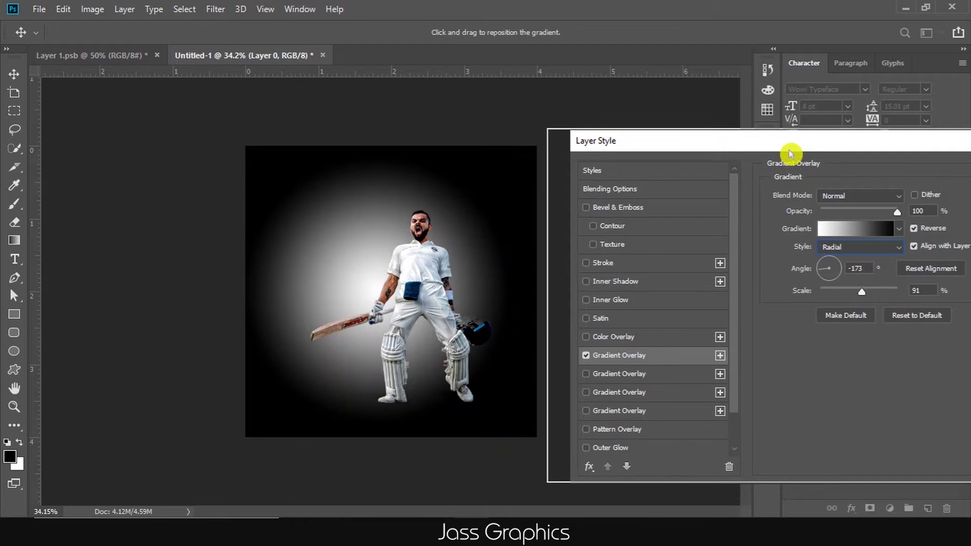
# - Set the gradient to scale 101, angle 62, reversed, and lower opacity to 65%
pyautogui.moveTo(840, 296); pyautogui.dragTo(845, 292)
pyautogui.click(809, 259)
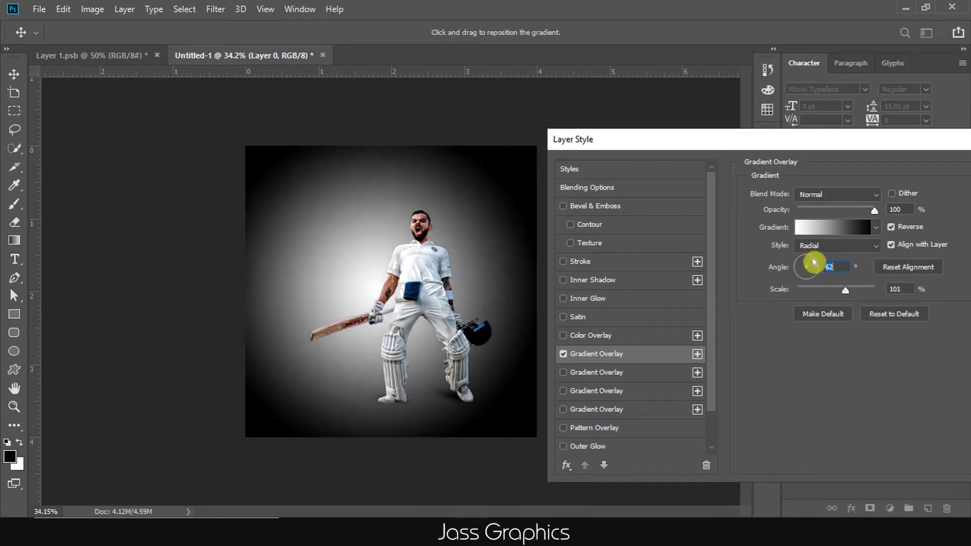
pyautogui.click(906, 267)
pyautogui.click(892, 228)
pyautogui.moveTo(840, 140); pyautogui.dragTo(774, 110)
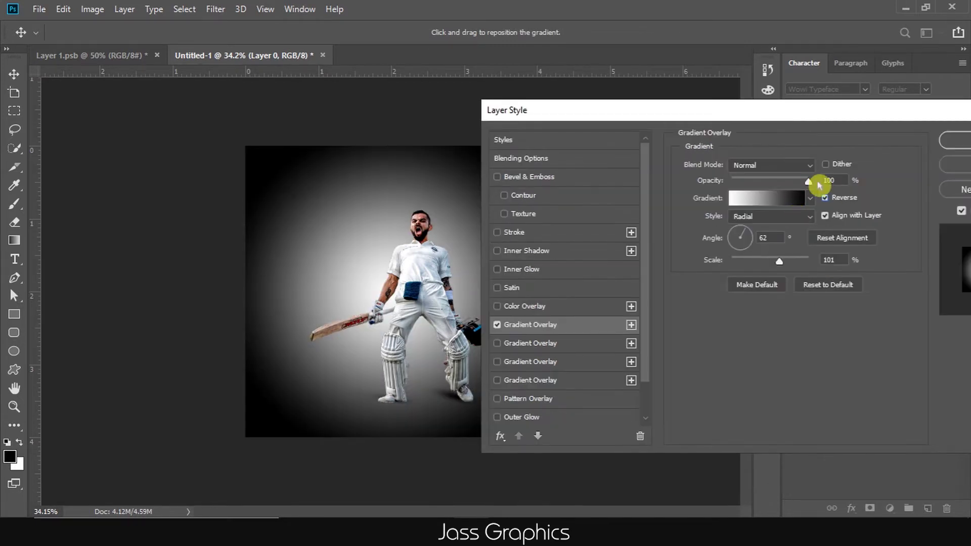
pyautogui.moveTo(808, 182); pyautogui.dragTo(788, 186)
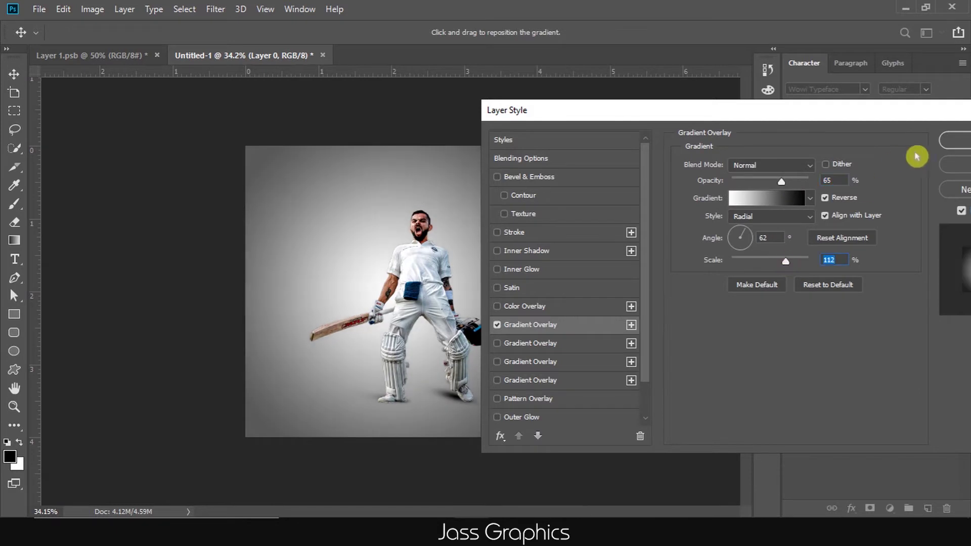
pyautogui.click(953, 140)
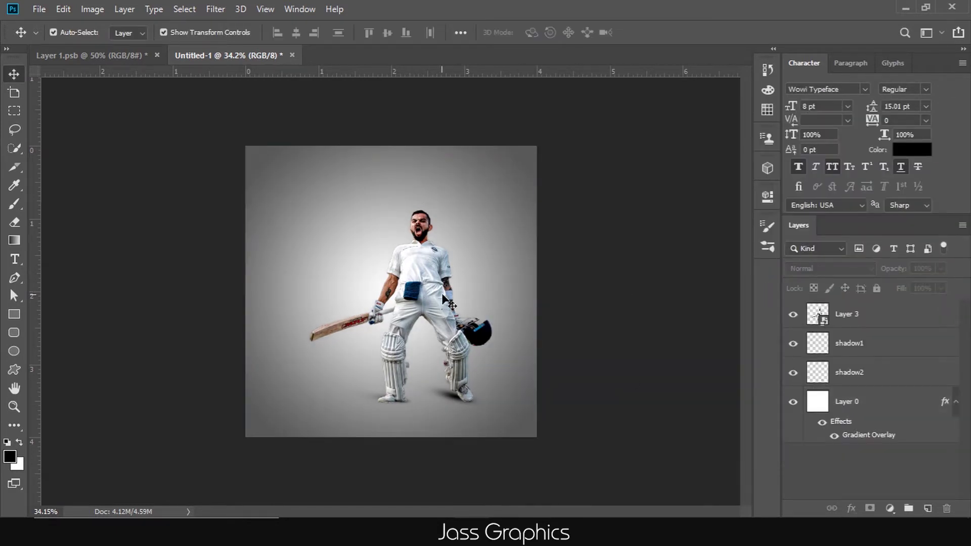
# - Type 'the king of' in Gotham Ultra Italic and duplicate it as 'six'
pyautogui.scroll(2, 637, 280)
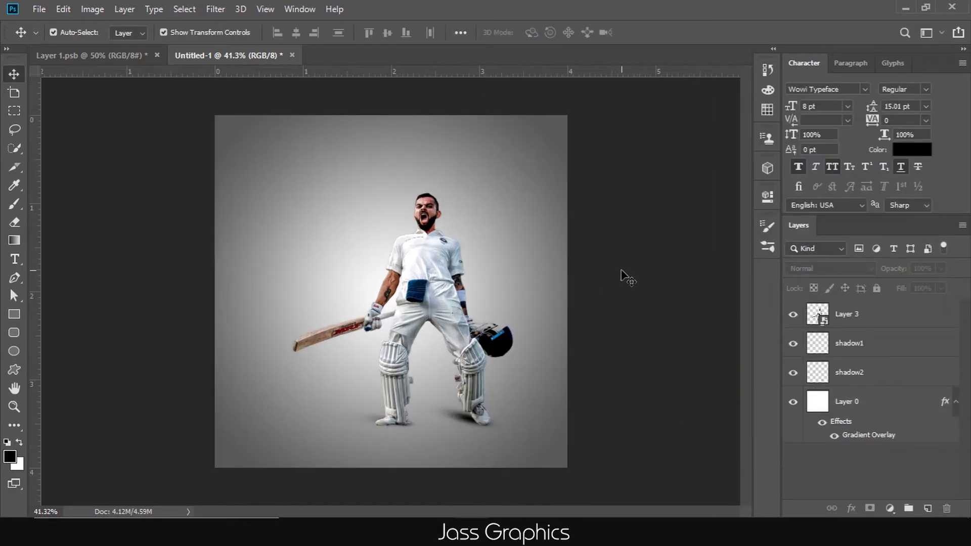
pyautogui.click(15, 261)
pyautogui.click(310, 227)
pyautogui.click(865, 89)
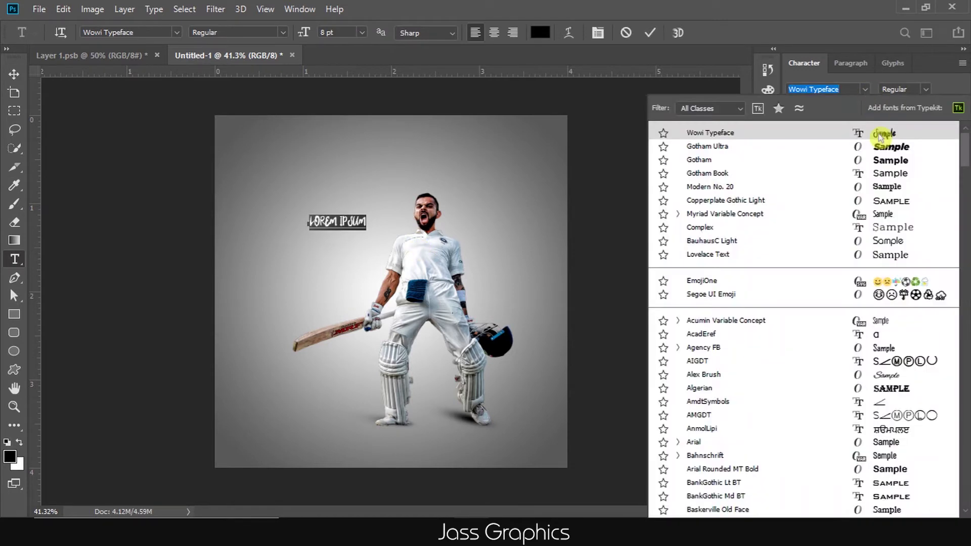
pyautogui.click(890, 147)
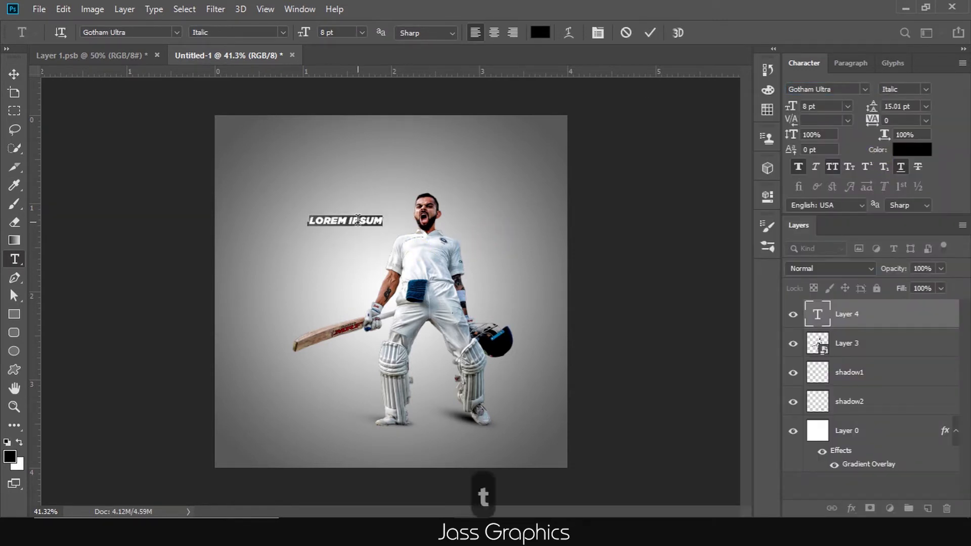
pyautogui.write('the king of')
pyautogui.click(17, 91)
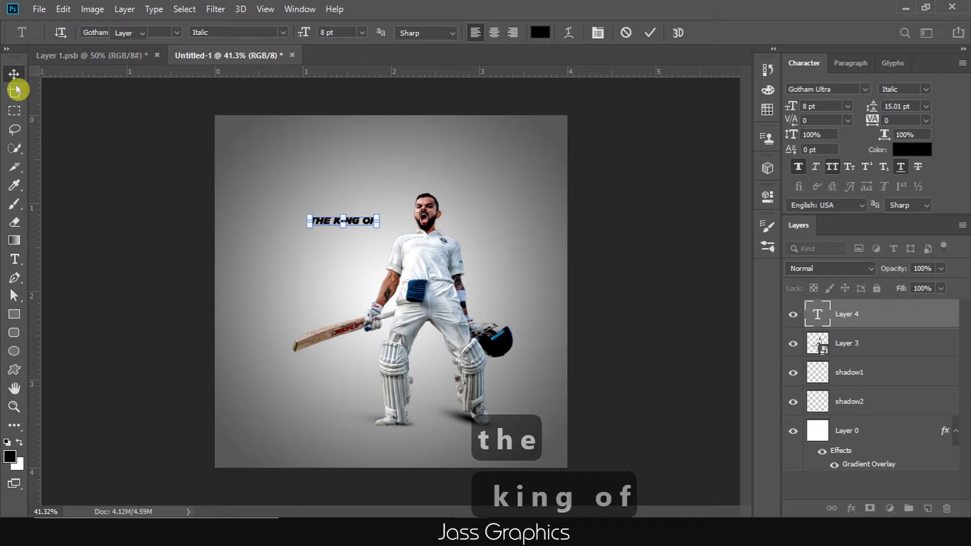
pyautogui.moveTo(343, 221)
pyautogui.mouseDown()
pyautogui.moveTo(343, 250)
pyautogui.moveTo(271, 159)
pyautogui.mouseUp()
pyautogui.doubleClick(817, 314)
pyautogui.write('six')
# - Enlarge SIX to a huge size, make it white, and tilt it
pyautogui.click(14, 74)
pyautogui.click(344, 223)
pyautogui.click(323, 238)
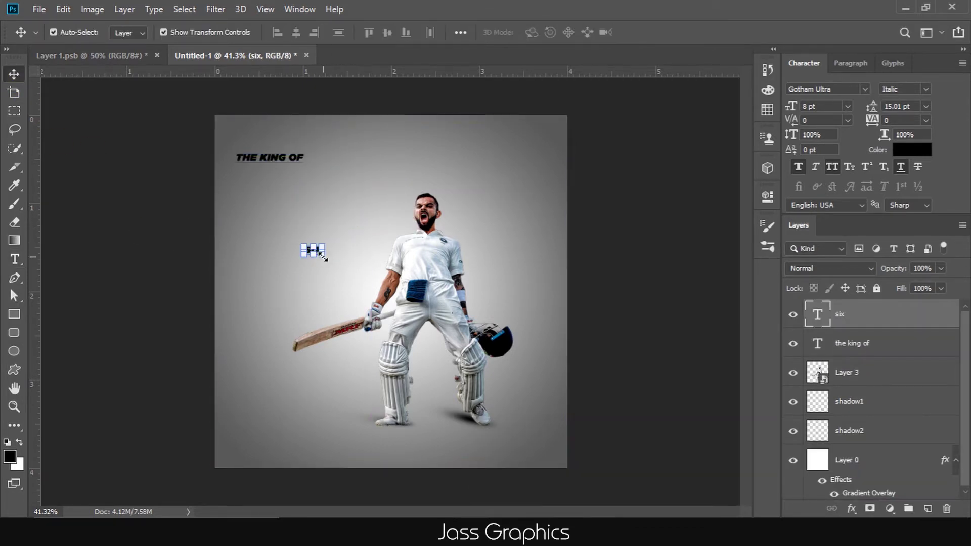
pyautogui.moveTo(322, 257); pyautogui.dragTo(511, 368)
pyautogui.moveTo(404, 304); pyautogui.dragTo(341, 273)
pyautogui.click(896, 174)
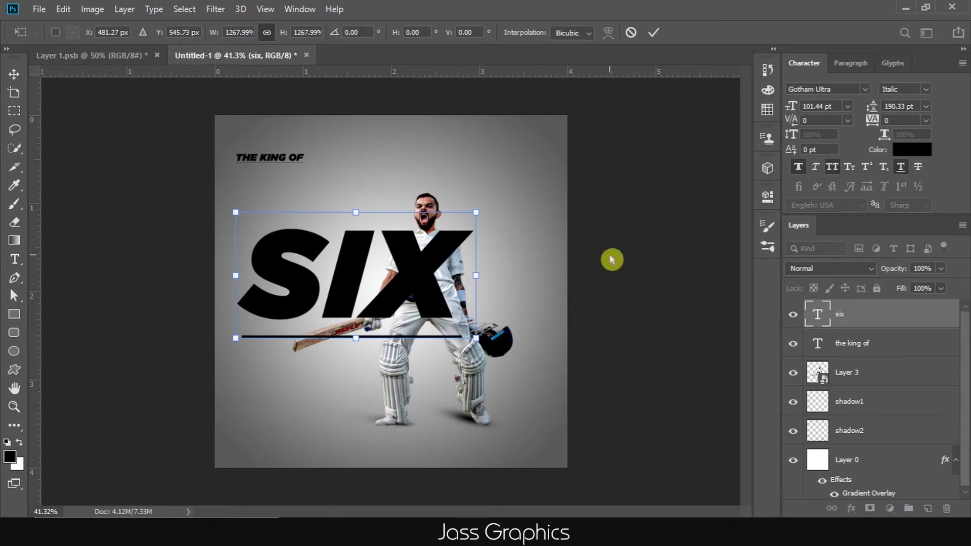
pyautogui.press('Return')
pyautogui.click(911, 150)
pyautogui.click(915, 99)
pyautogui.moveTo(484, 206); pyautogui.dragTo(473, 193)
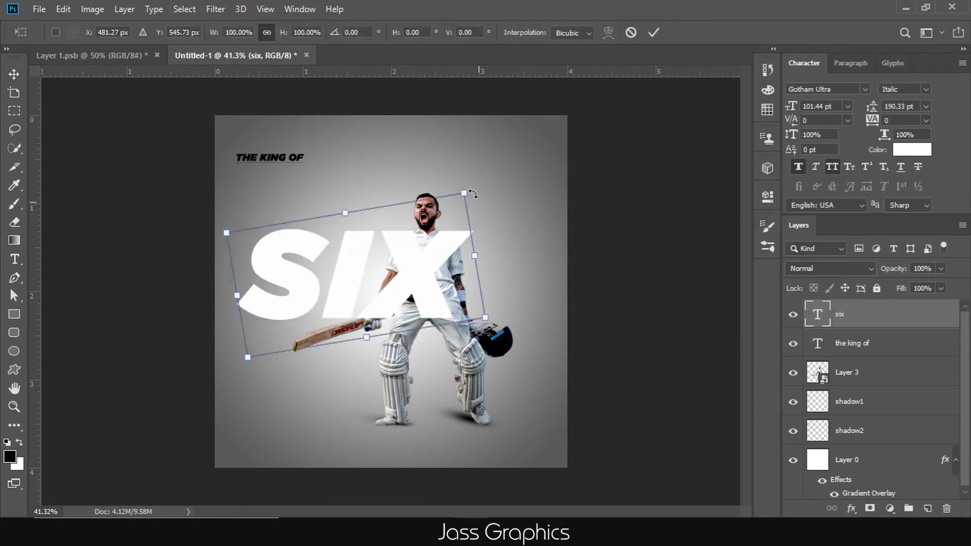
pyautogui.moveTo(485, 318); pyautogui.dragTo(566, 321)
pyautogui.moveTo(496, 273)
pyautogui.mouseDown()
pyautogui.moveTo(450, 283)
pyautogui.moveTo(487, 273)
pyautogui.mouseUp()
pyautogui.moveTo(580, 308); pyautogui.dragTo(573, 310)
pyautogui.press('Return')
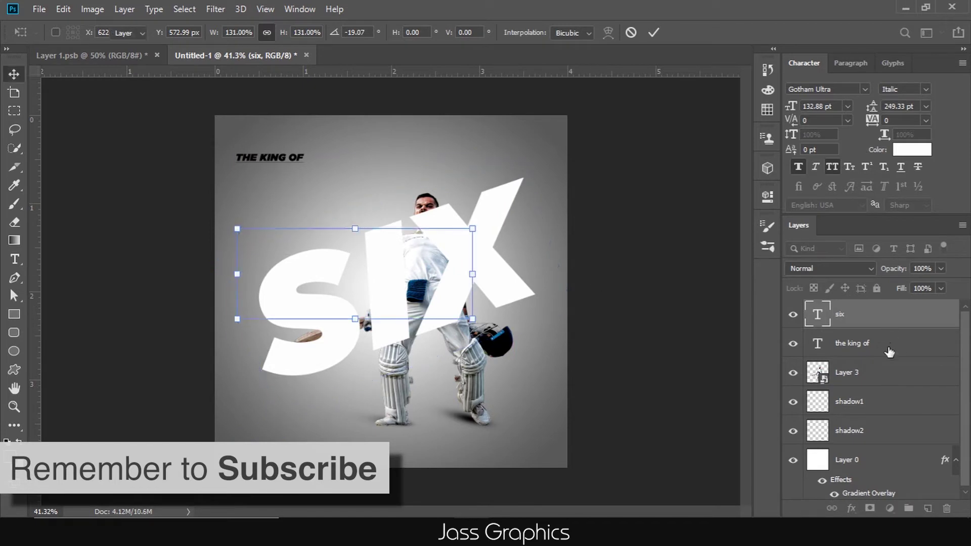
# - Move both text layers behind the cricketer and readjust SIX's size and position
pyautogui.keyDown('shift'); pyautogui.click(889, 343); pyautogui.keyUp('shift')
pyautogui.moveTo(889, 349); pyautogui.dragTo(887, 442)
pyautogui.hotkey('ctrl', 'z')
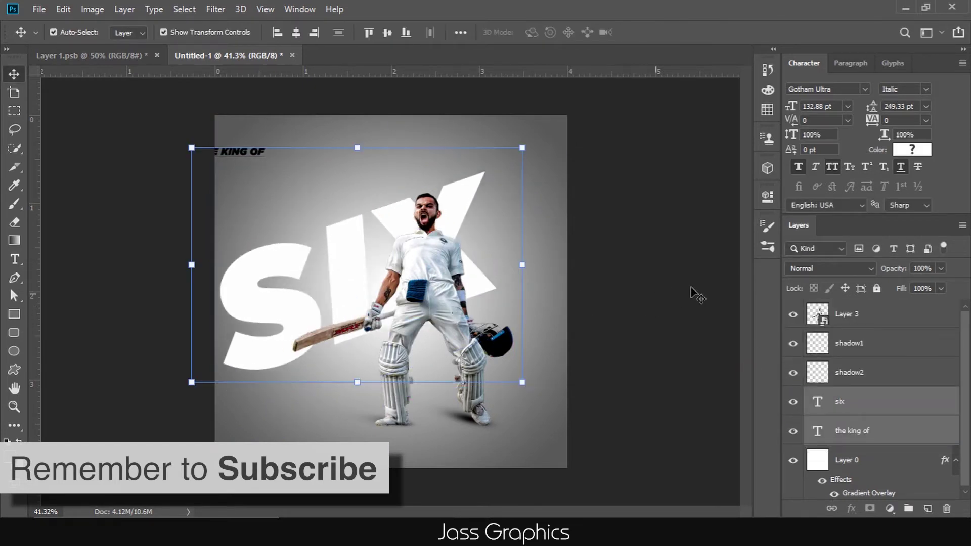
pyautogui.hotkey('ctrl', 'z')
pyautogui.click(863, 404)
pyautogui.moveTo(558, 387); pyautogui.dragTo(520, 364)
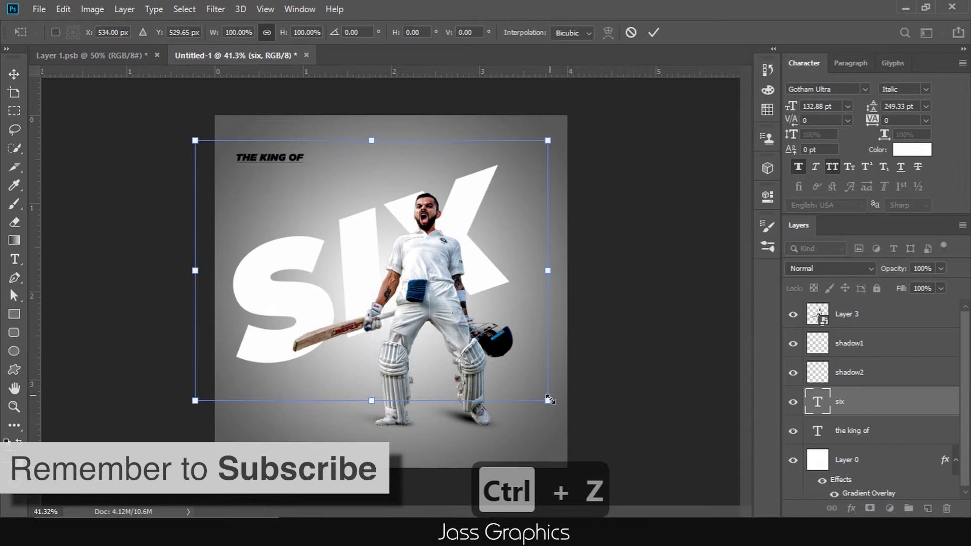
pyautogui.moveTo(512, 304); pyautogui.dragTo(464, 274)
pyautogui.press('Return')
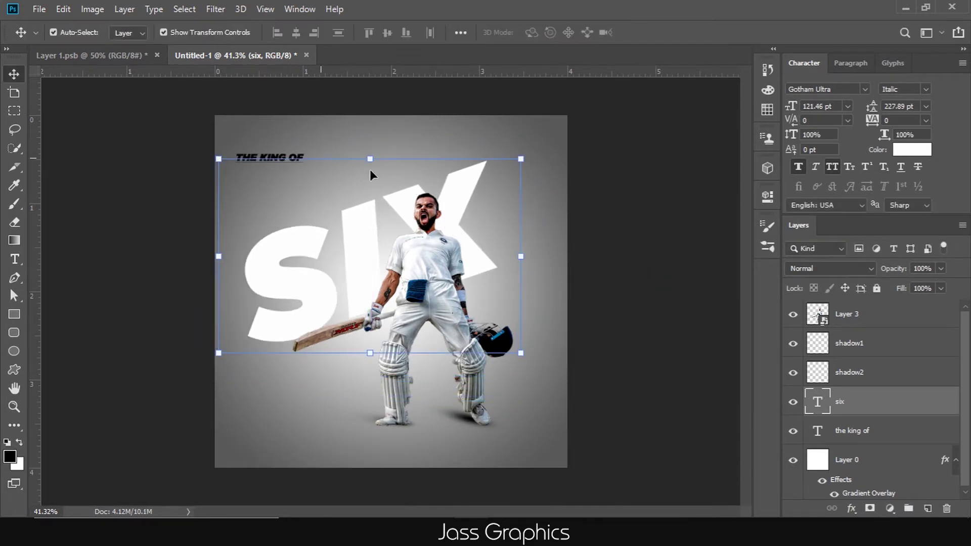
# - Enlarge THE KING OF about threefold, make it white, and tilt it above SIX
pyautogui.click(268, 158)
pyautogui.hotkey('ctrl', 't')
pyautogui.moveTo(303, 162); pyautogui.dragTo(446, 182)
pyautogui.press('Return')
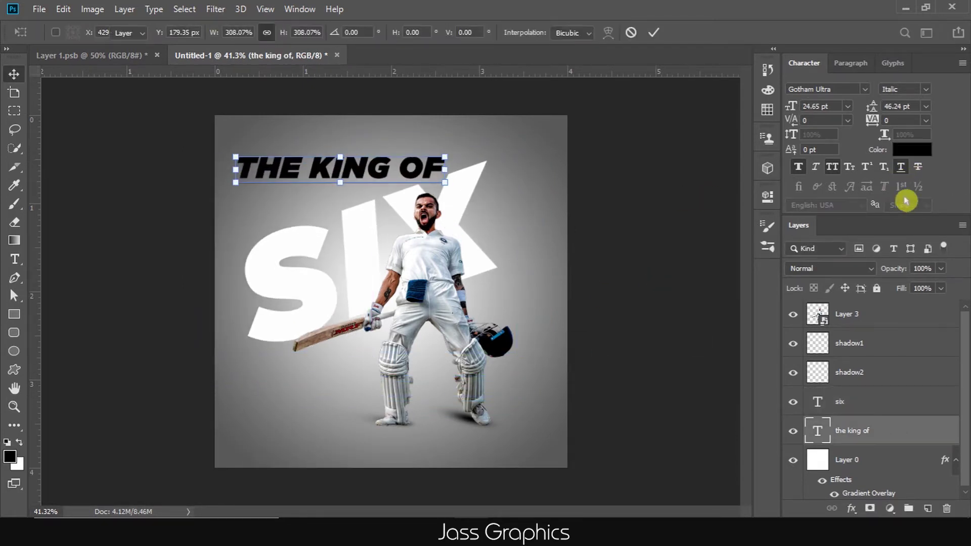
pyautogui.click(911, 150)
pyautogui.click(815, 152)
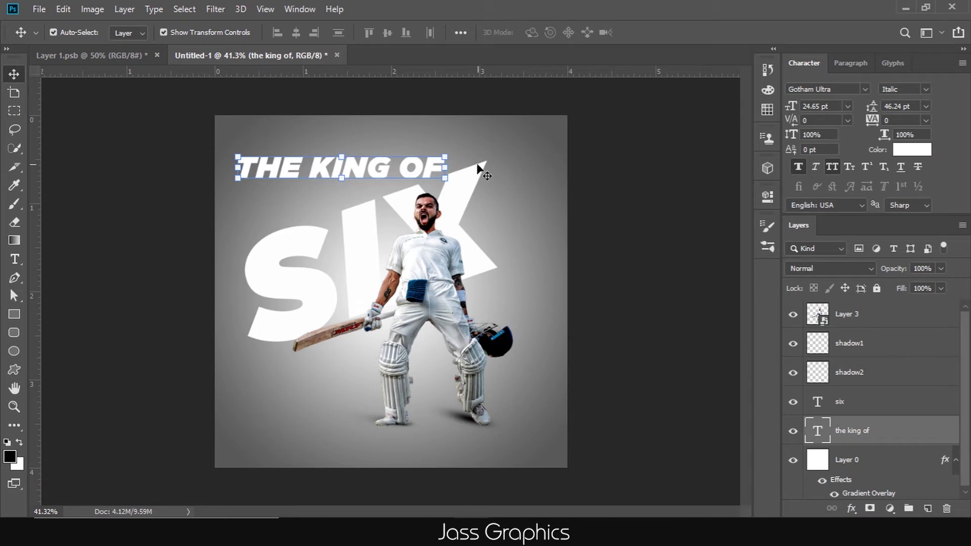
pyautogui.moveTo(481, 172)
pyautogui.mouseDown()
pyautogui.moveTo(474, 133)
pyautogui.moveTo(462, 152)
pyautogui.moveTo(484, 162)
pyautogui.moveTo(461, 167)
pyautogui.moveTo(497, 160)
pyautogui.mouseUp()
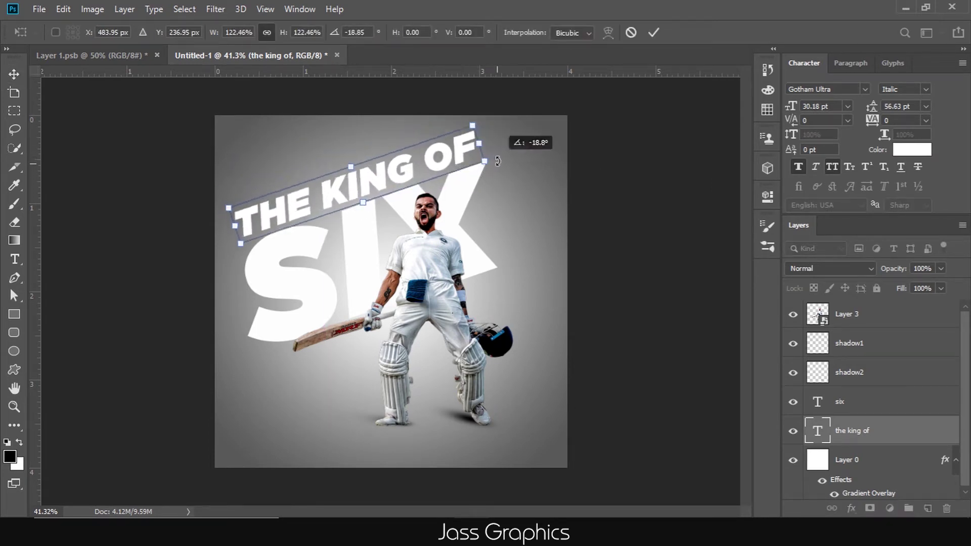
pyautogui.press('Return')
pyautogui.scroll(-2, 613, 223)
pyautogui.scroll(-1, 637, 273)
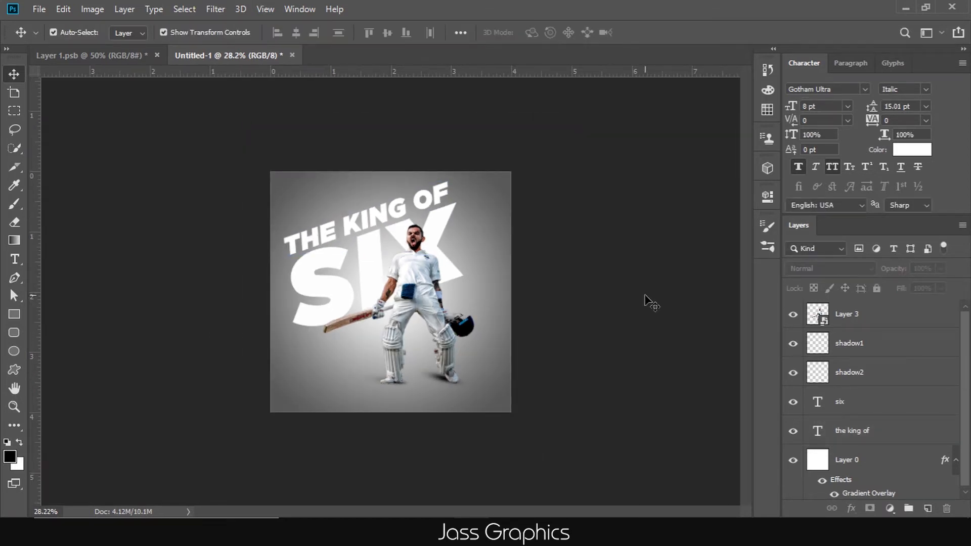
pyautogui.scroll(1, 444, 309)
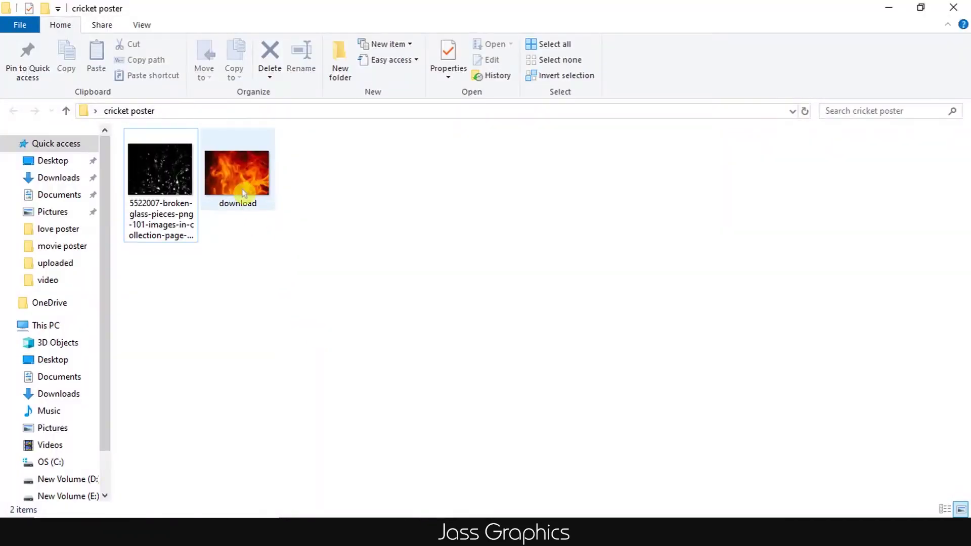
# - Place the fire image in the poster, scaled to cover the player
pyautogui.moveTo(237, 172)
pyautogui.mouseDown()
pyautogui.moveTo(315, 223)
pyautogui.moveTo(391, 294)
pyautogui.moveTo(433, 402)
pyautogui.mouseUp()
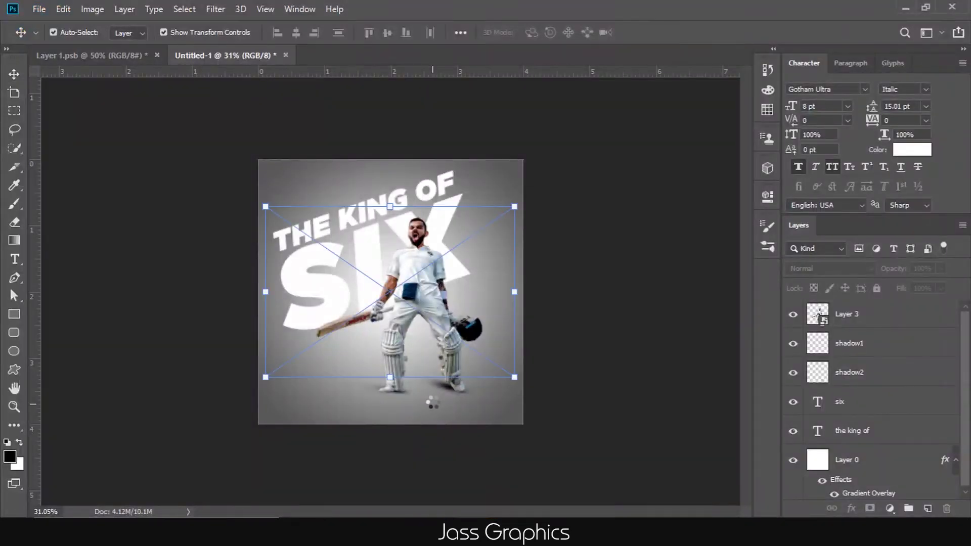
pyautogui.moveTo(514, 377); pyautogui.dragTo(574, 418)
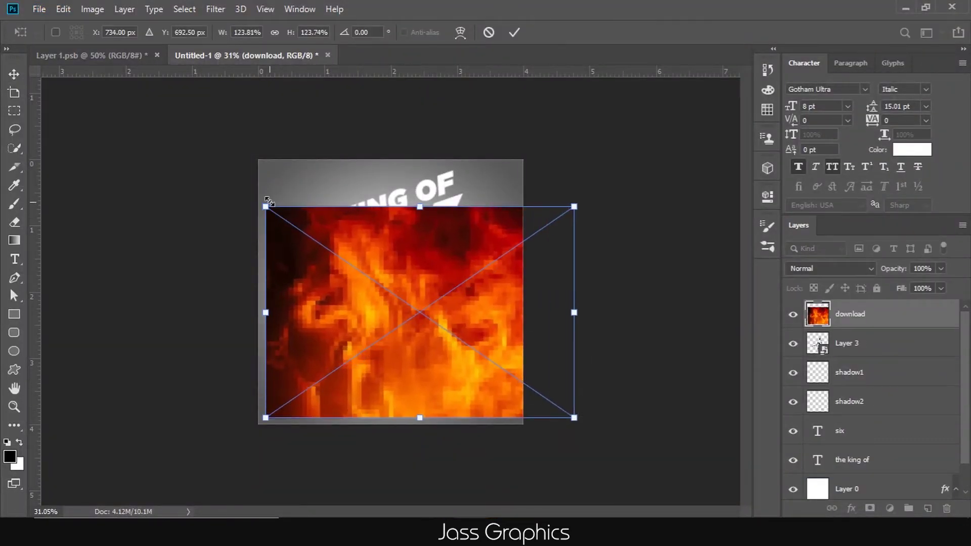
pyautogui.moveTo(267, 201); pyautogui.dragTo(253, 191)
pyautogui.moveTo(485, 295); pyautogui.dragTo(509, 293)
pyautogui.press('Return')
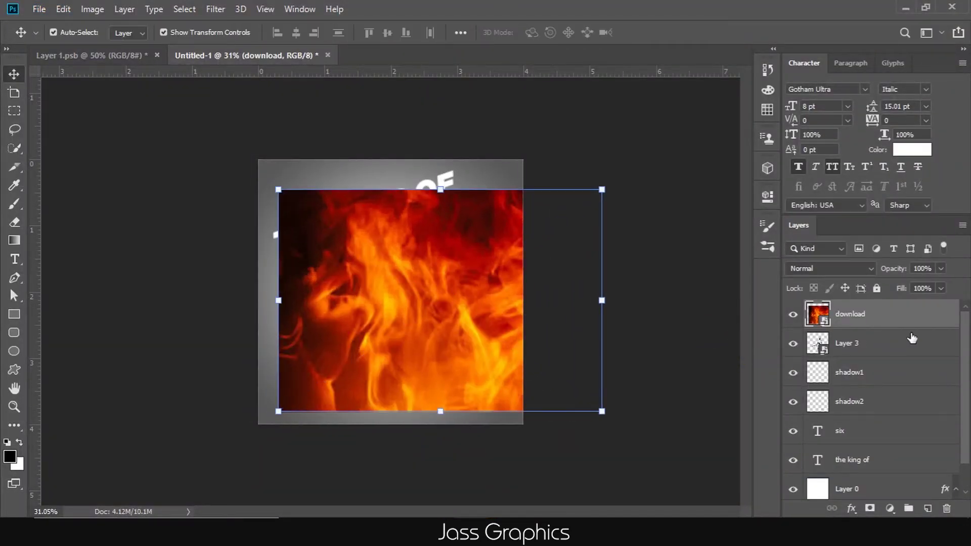
# - Clip the fire layer to the cricketer, set it to Screen, and add a layer mask
pyautogui.rightClick(910, 320)
pyautogui.click(818, 308)
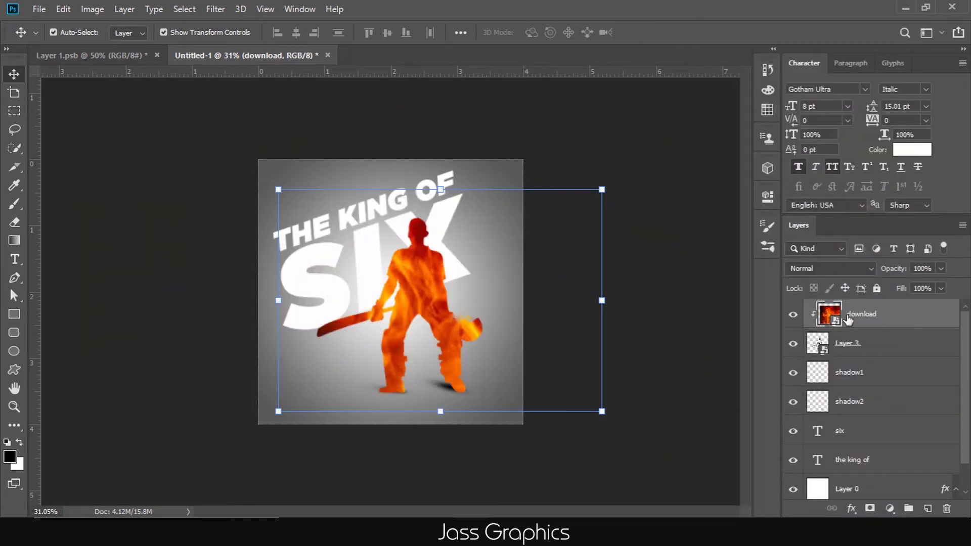
pyautogui.click(829, 268)
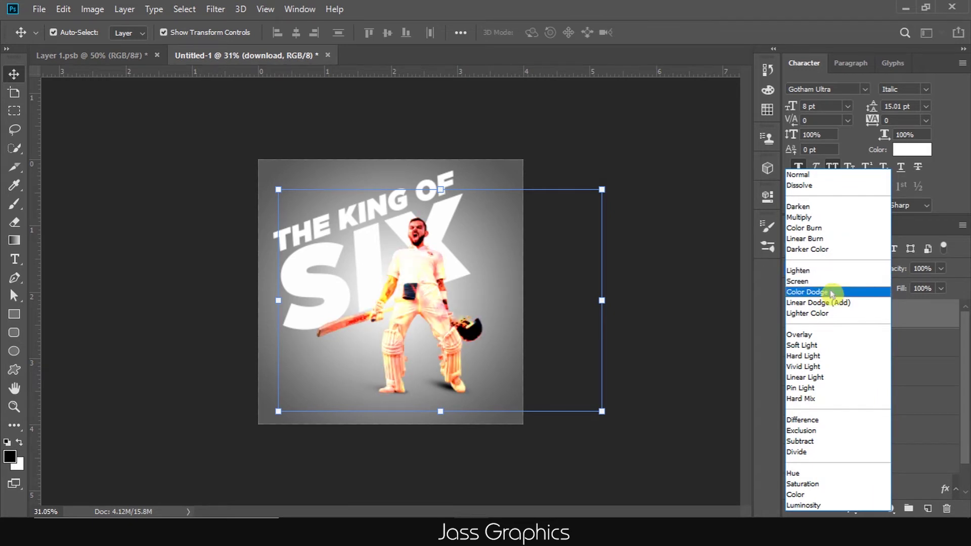
pyautogui.click(829, 281)
pyautogui.click(711, 282)
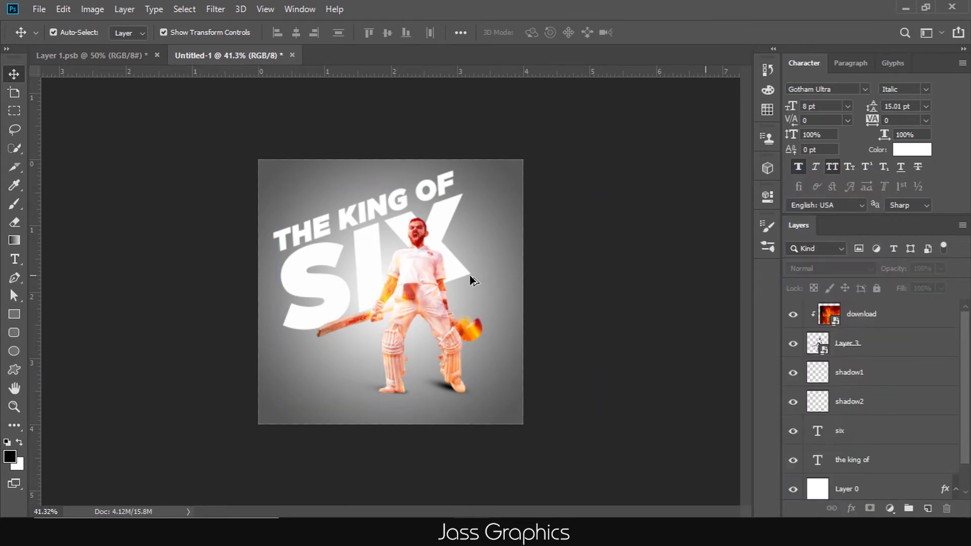
pyautogui.scroll(2, 470, 281)
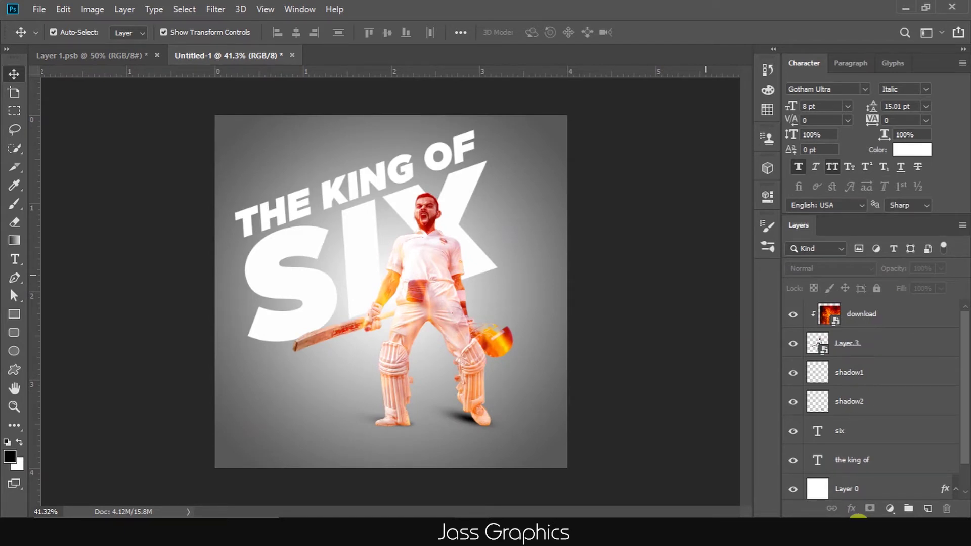
pyautogui.click(891, 323)
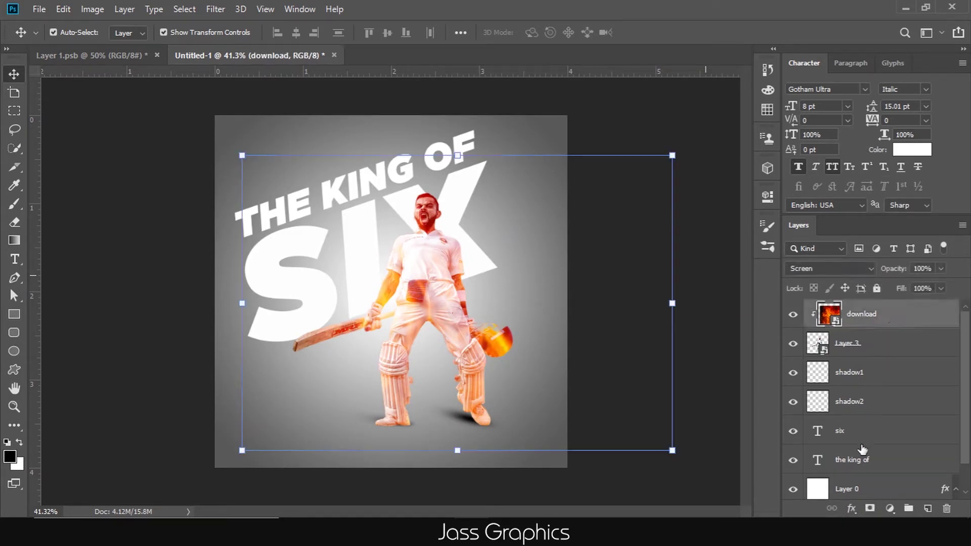
pyautogui.click(871, 509)
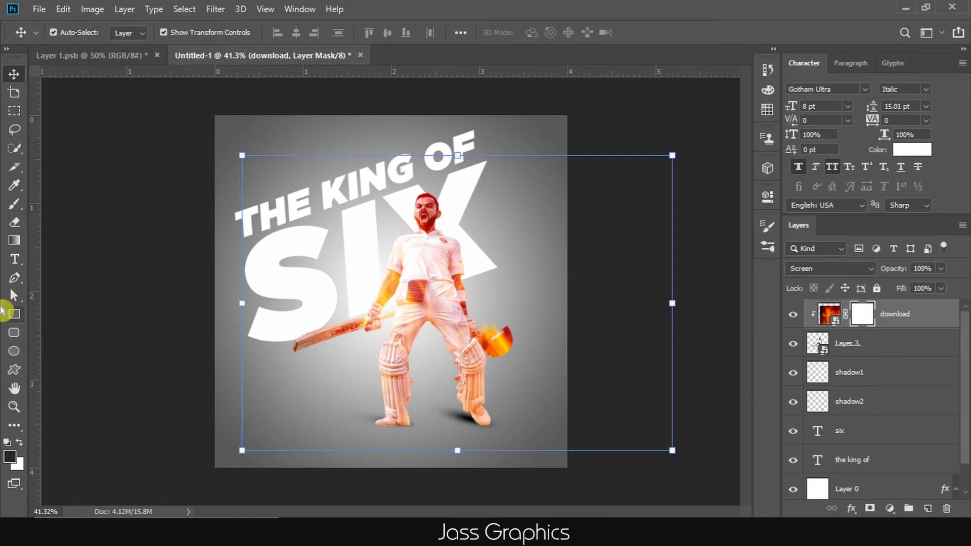
# - Reset to default black and white colours and set a 130 px brush
pyautogui.click(15, 204)
pyautogui.press('d')
pyautogui.press('d')
pyautogui.click(19, 463)
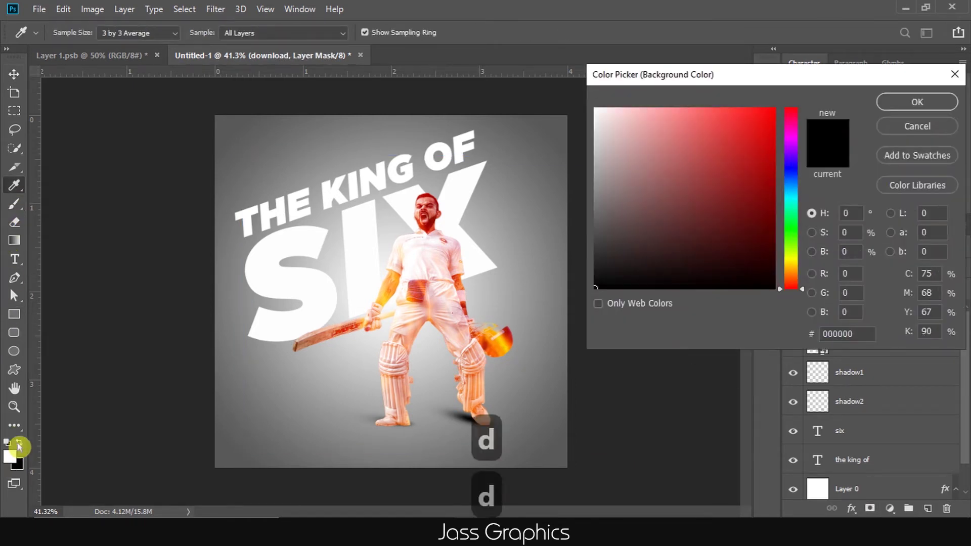
pyautogui.press('Escape')
pyautogui.click(61, 32)
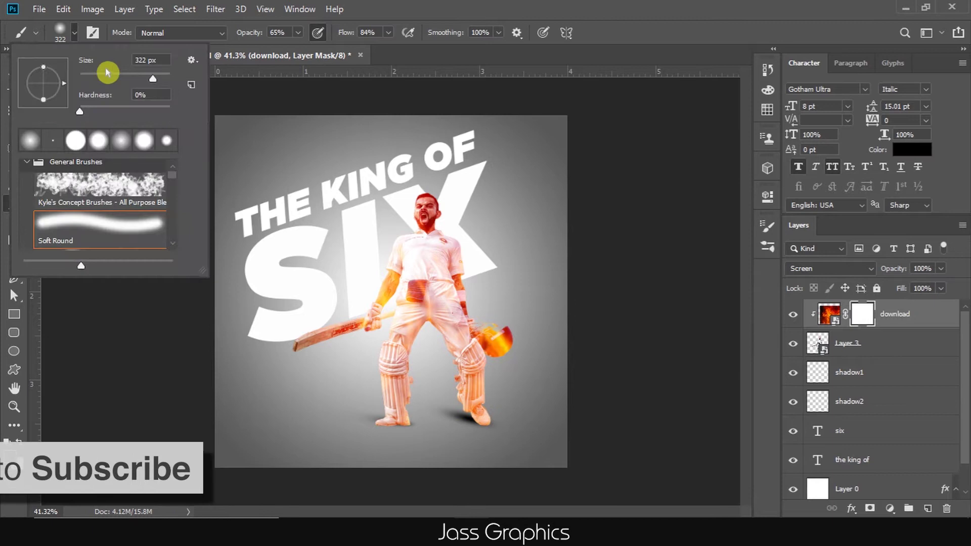
pyautogui.doubleClick(146, 60)
pyautogui.write('130')
pyautogui.press('Return')
pyautogui.scroll(2, 505, 355)
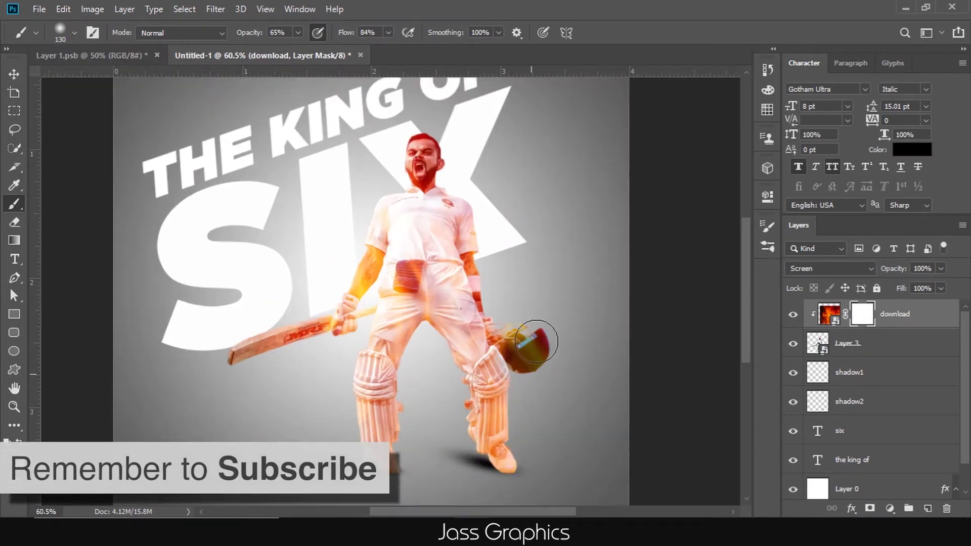
# - Paint black on the fire mask over the helmet, left-arm tattoo, right forearm and belt
pyautogui.moveTo(298, 34); pyautogui.dragTo(329, 51)
pyautogui.moveTo(526, 364); pyautogui.dragTo(536, 349)
pyautogui.moveTo(387, 32); pyautogui.dragTo(369, 48)
pyautogui.moveTo(354, 293)
pyautogui.mouseDown()
pyautogui.moveTo(351, 275)
pyautogui.moveTo(364, 308)
pyautogui.mouseUp()
pyautogui.moveTo(471, 263); pyautogui.dragTo(409, 298)
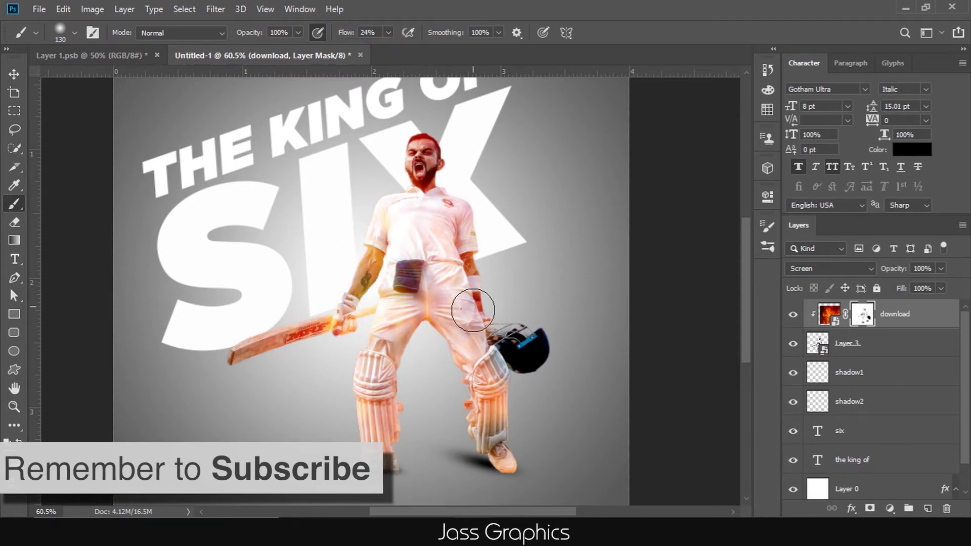
pyautogui.scroll(-3, 454, 404)
pyautogui.scroll(2, 487, 407)
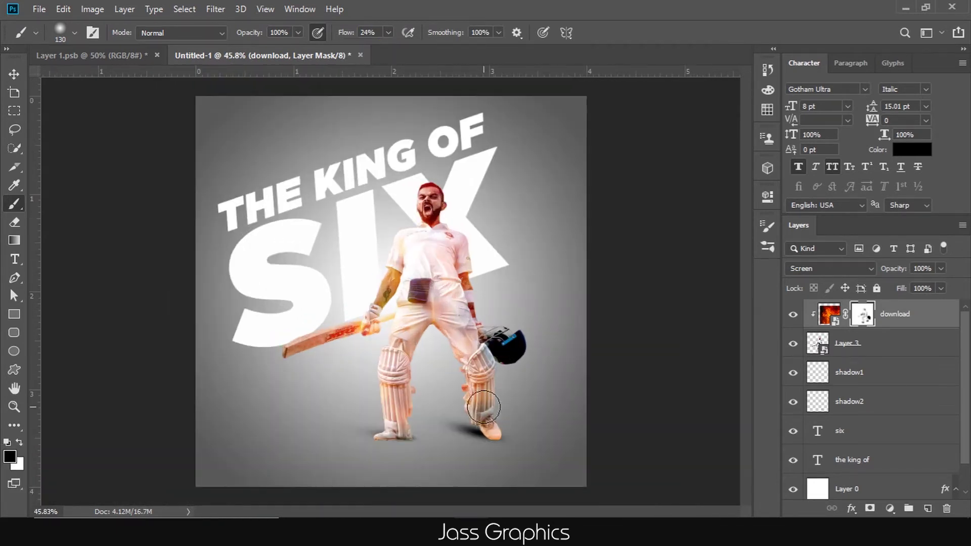
pyautogui.click(15, 76)
pyautogui.scroll(-1, 524, 323)
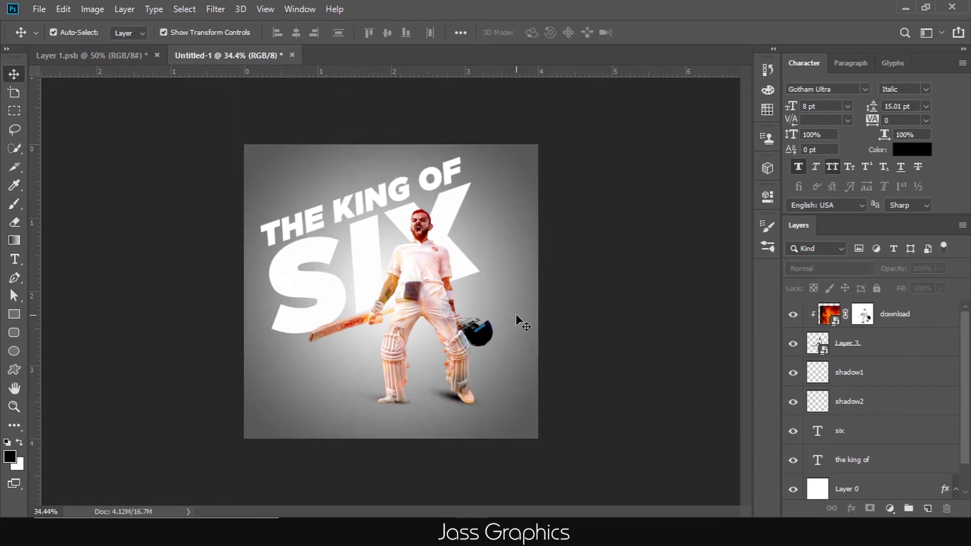
# - Place the broken-glass image from the poster folder, enlarged and shifted right
pyautogui.click(460, 521)
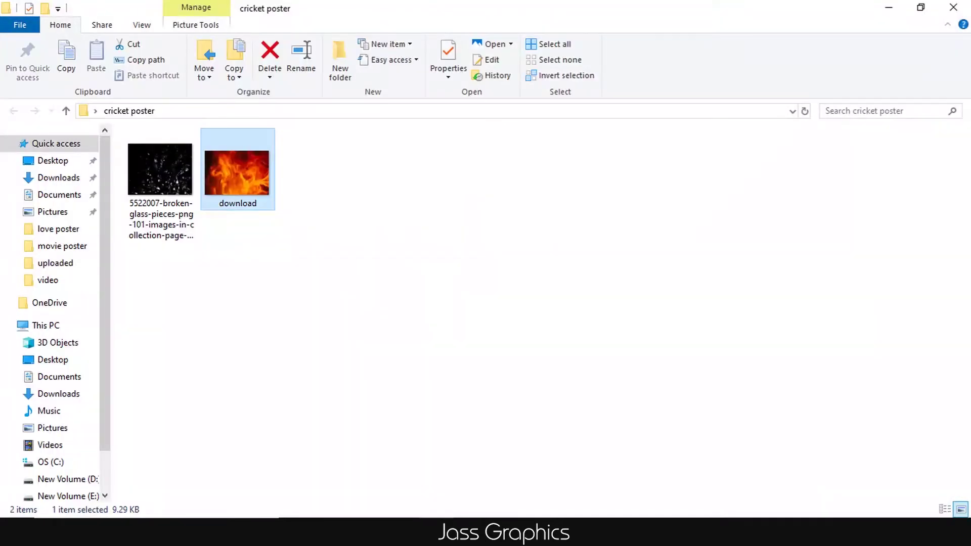
pyautogui.click(156, 176)
pyautogui.moveTo(167, 212); pyautogui.dragTo(451, 402)
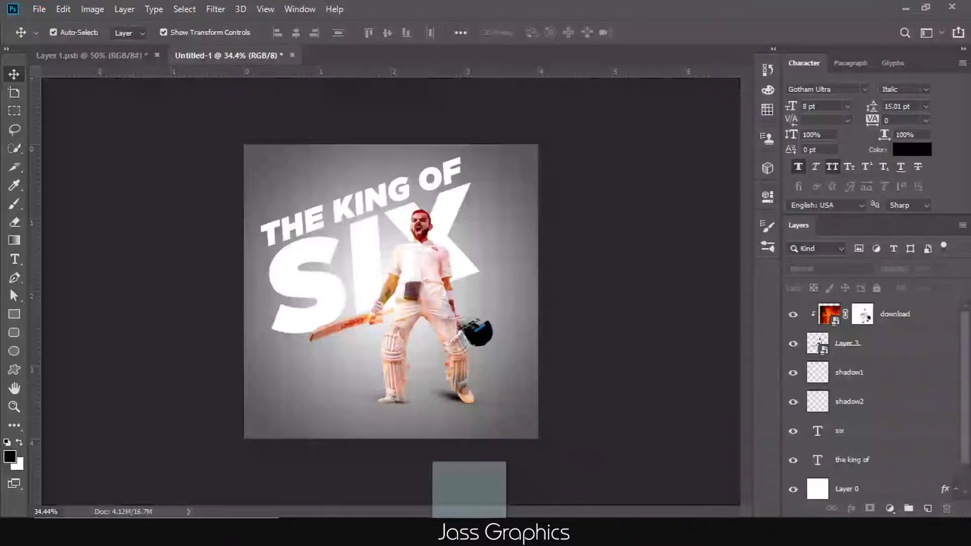
pyautogui.moveTo(246, 169); pyautogui.dragTo(220, 170)
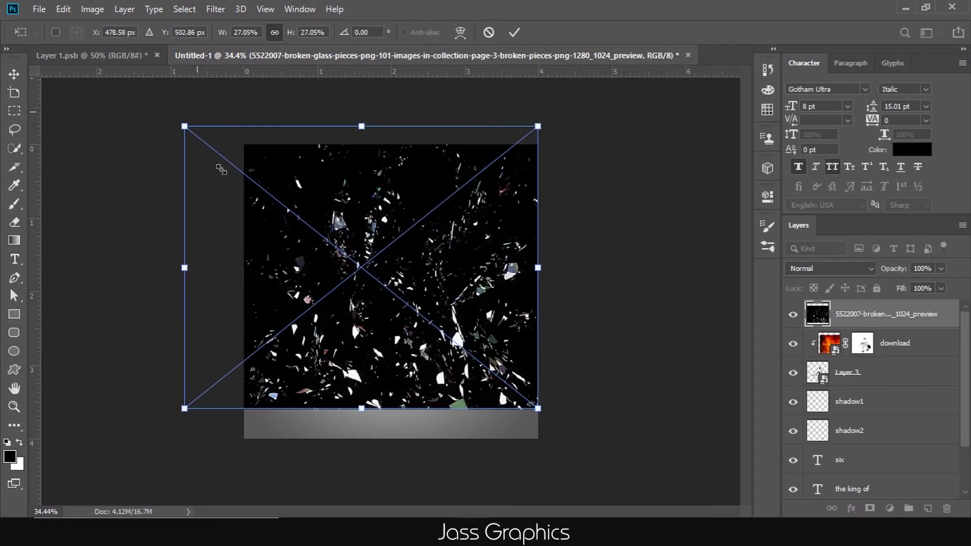
pyautogui.moveTo(184, 407); pyautogui.dragTo(140, 444)
pyautogui.moveTo(322, 376); pyautogui.dragTo(475, 392)
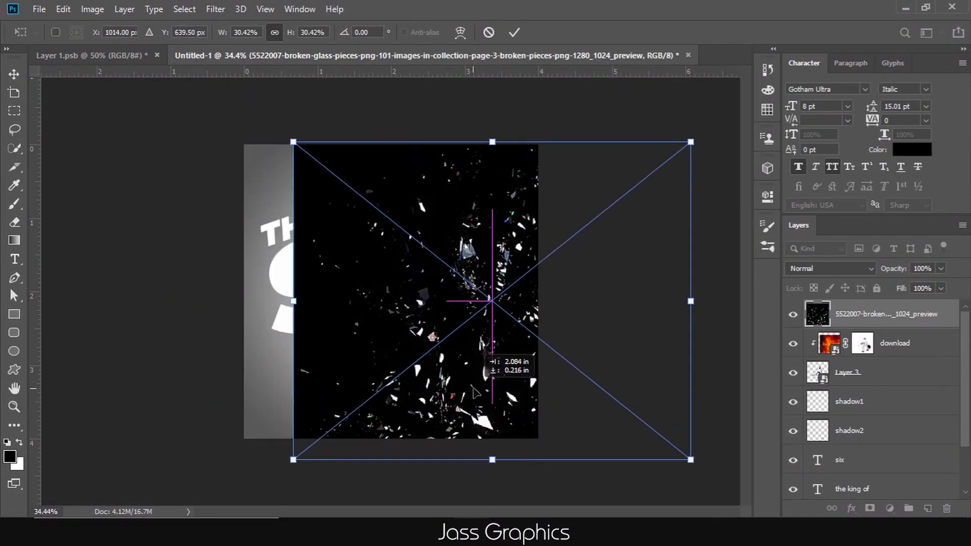
pyautogui.press('Return')
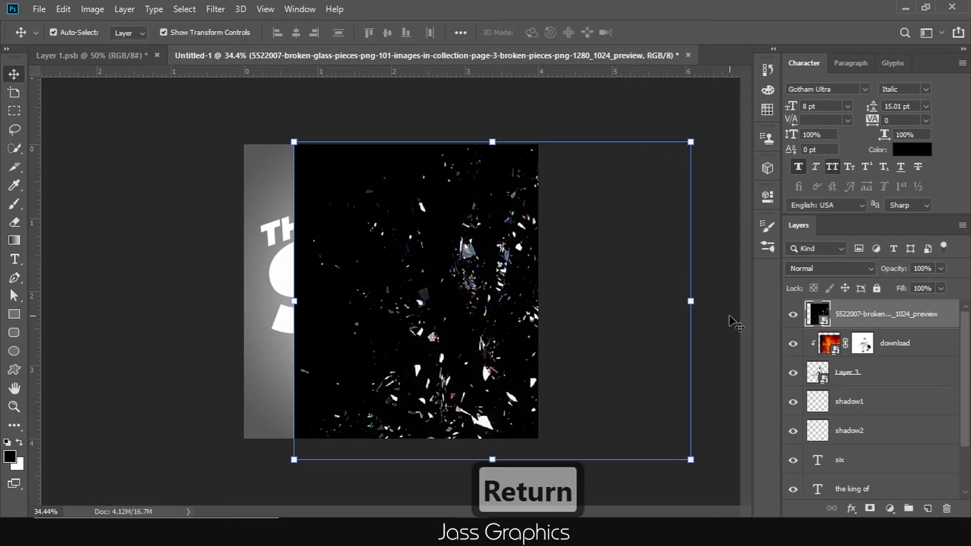
# - Set the glass layer's blend mode to Lighten
pyautogui.click(844, 269)
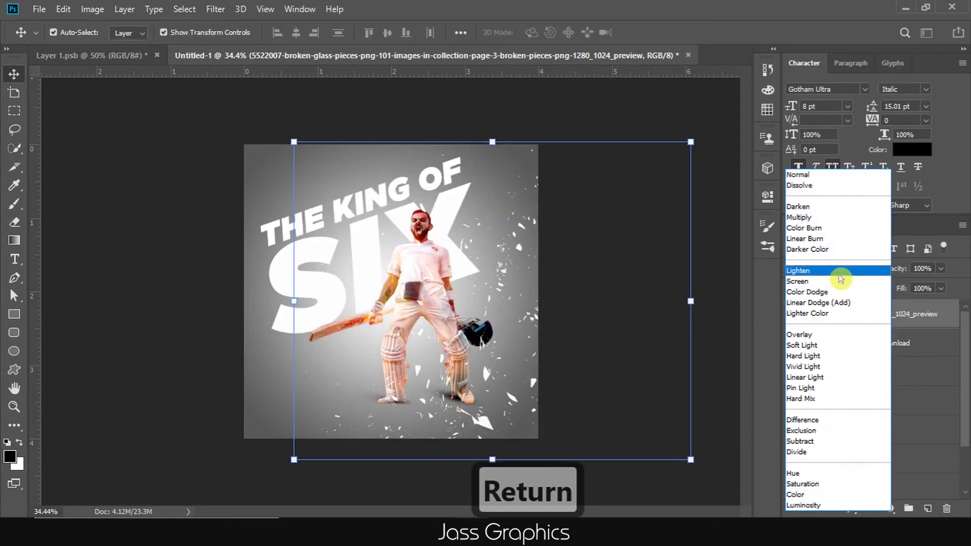
pyautogui.click(840, 273)
pyautogui.click(657, 280)
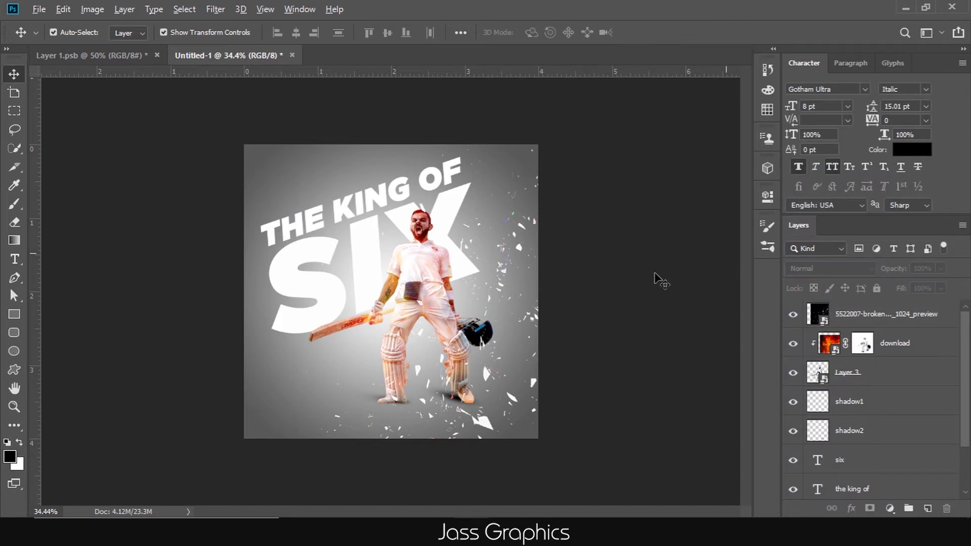
pyautogui.scroll(-2, 657, 281)
pyautogui.scroll(1, 633, 296)
pyautogui.scroll(1, 547, 364)
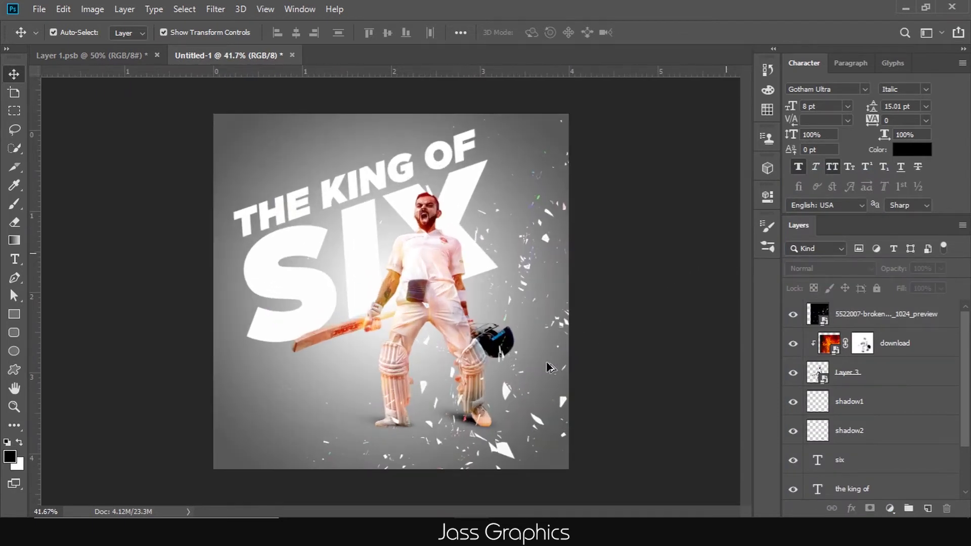
# - Apply a slight Gaussian Blur of about 2.6 px to the glass shards
pyautogui.click(864, 316)
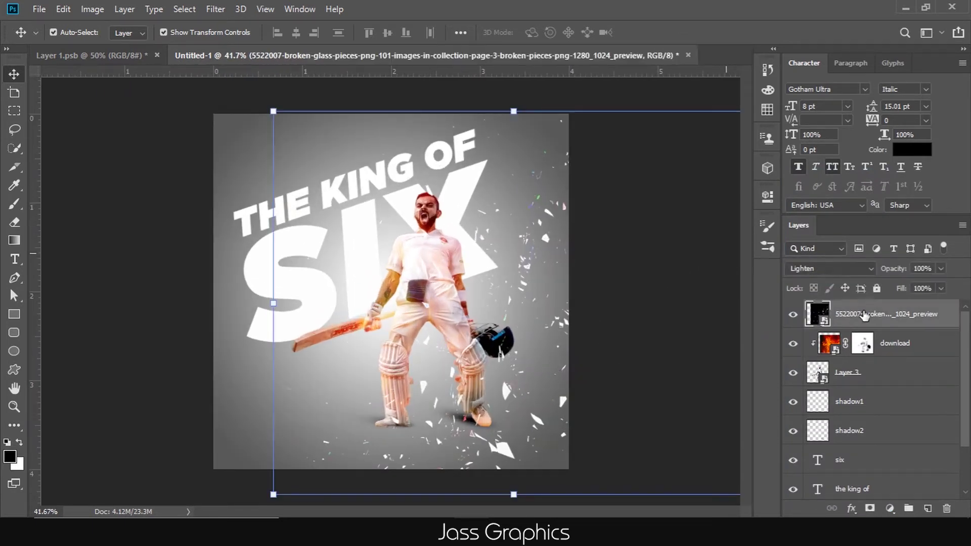
pyautogui.click(215, 9)
pyautogui.moveTo(296, 170)
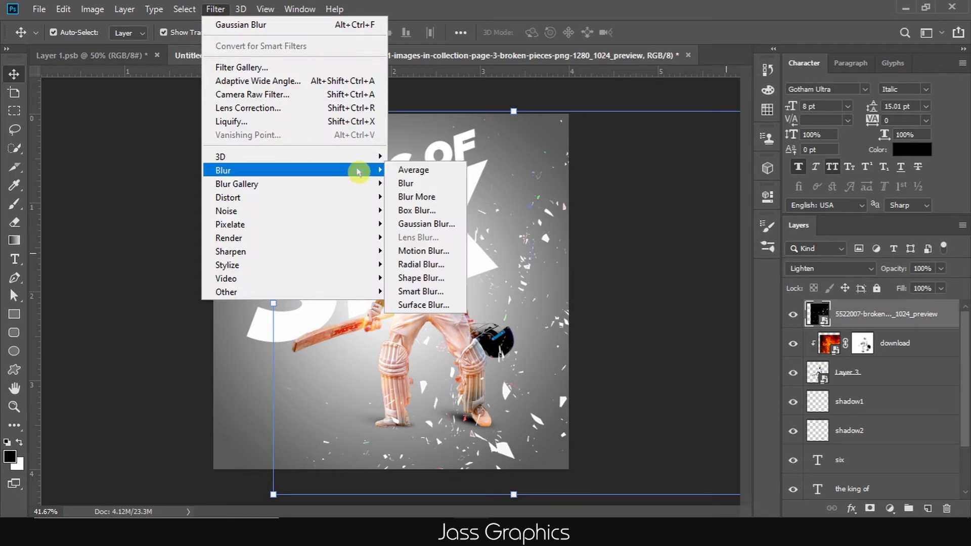
pyautogui.click(415, 224)
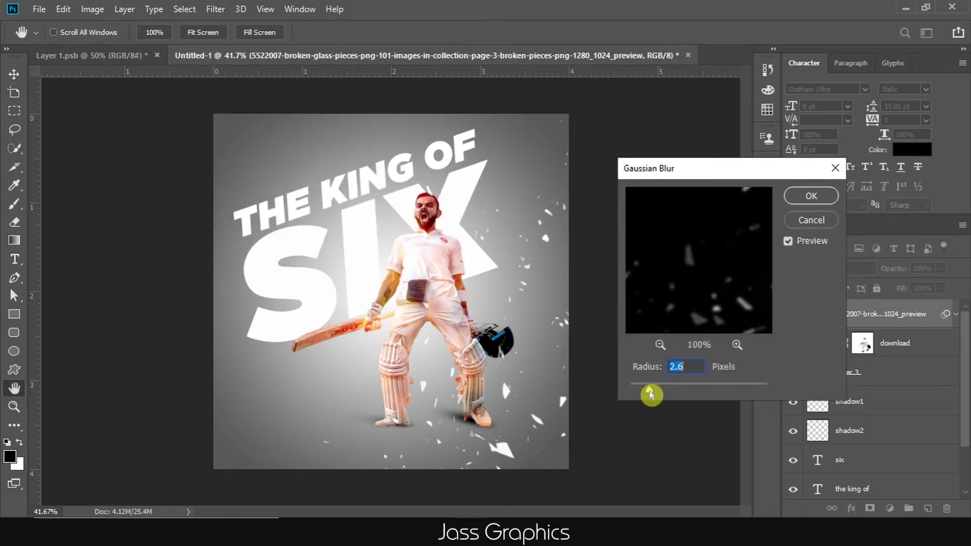
pyautogui.press('Return')
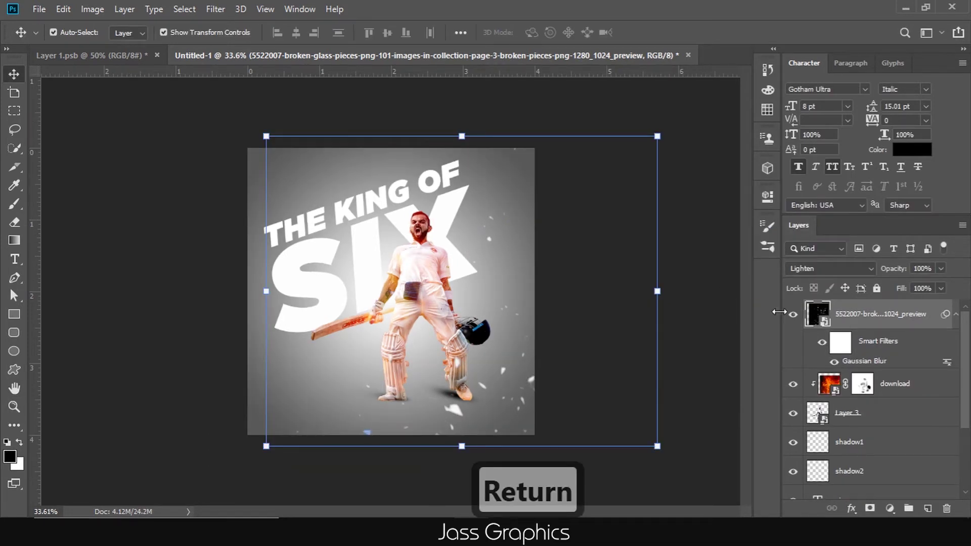
# - Switch the glass shards to Screen blending and move them down and right
pyautogui.click(832, 274)
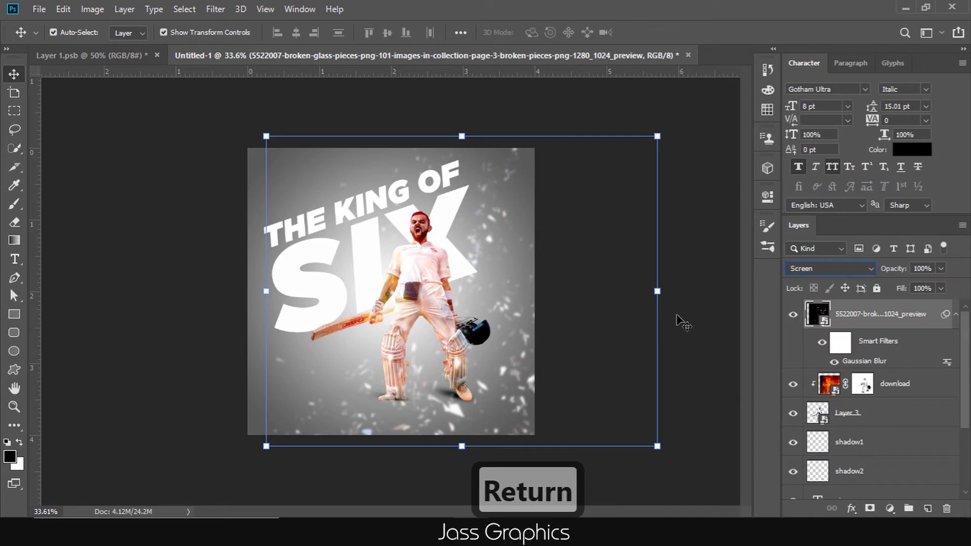
pyautogui.moveTo(524, 357); pyautogui.dragTo(560, 381)
pyautogui.click(620, 163)
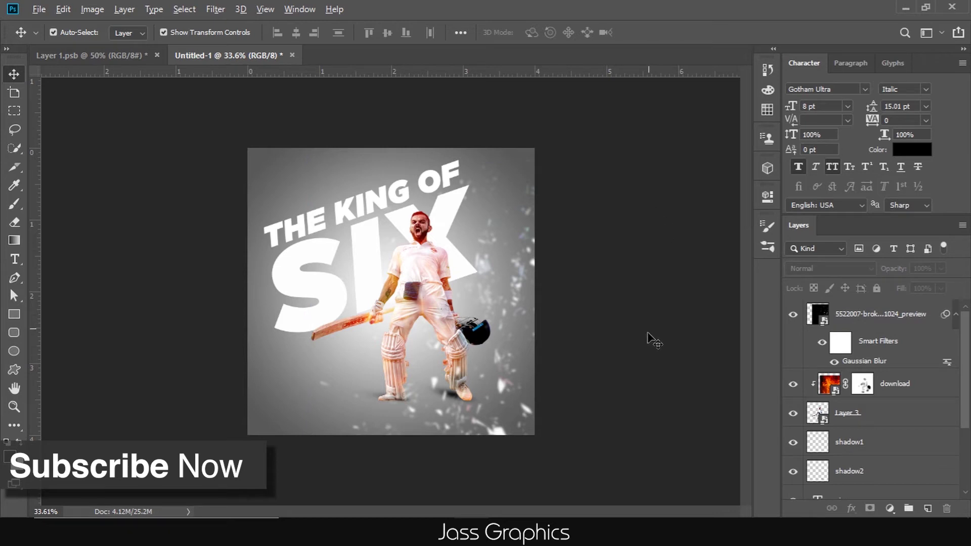
pyautogui.scroll(-1, 647, 335)
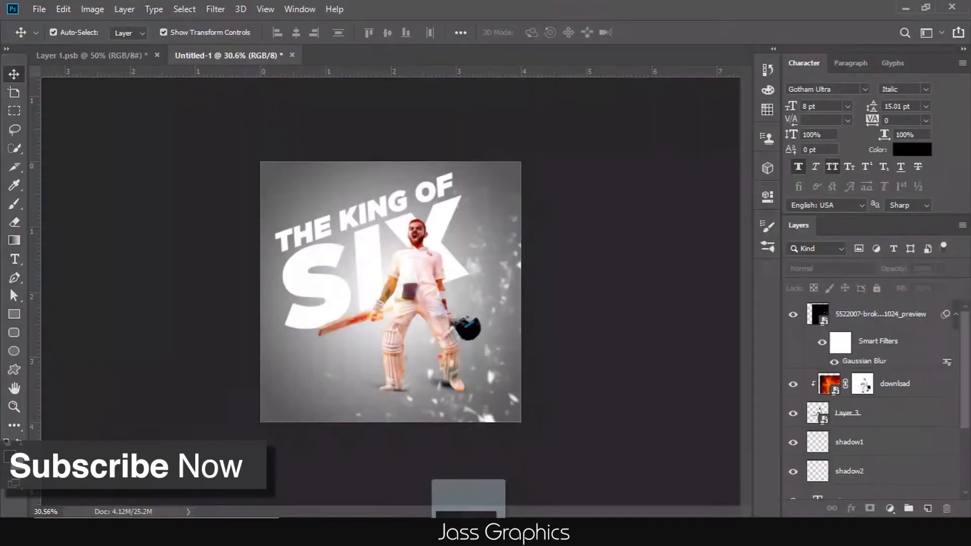
# - Place the maxresdefault sparks image, enlarged and moved toward the lower left
pyautogui.moveTo(312, 197); pyautogui.dragTo(430, 405)
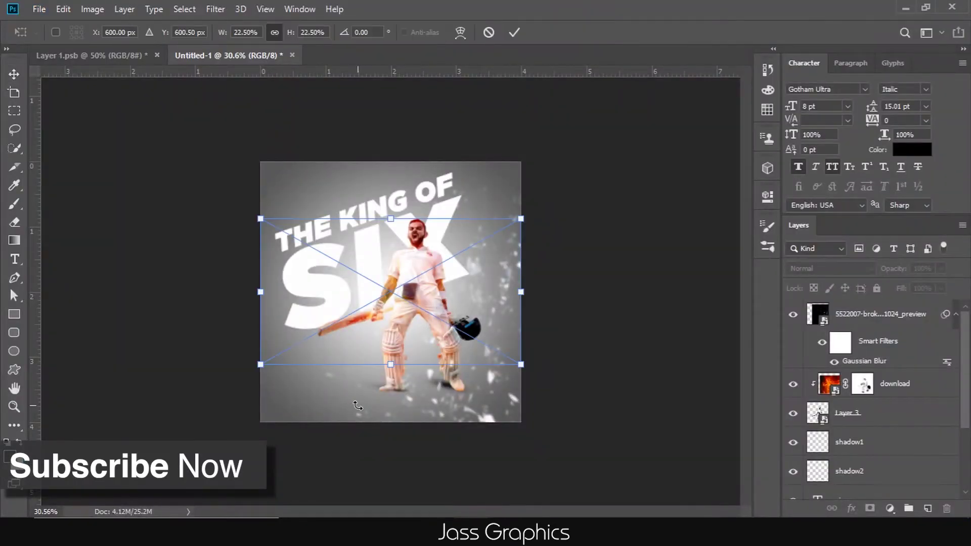
pyautogui.moveTo(268, 371); pyautogui.dragTo(86, 471)
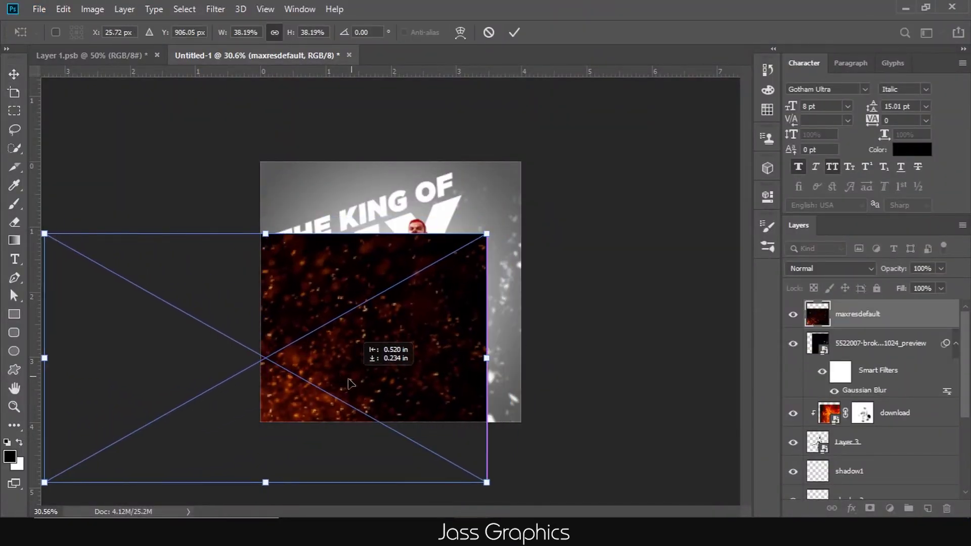
pyautogui.moveTo(392, 357); pyautogui.dragTo(374, 380)
pyautogui.press('Return')
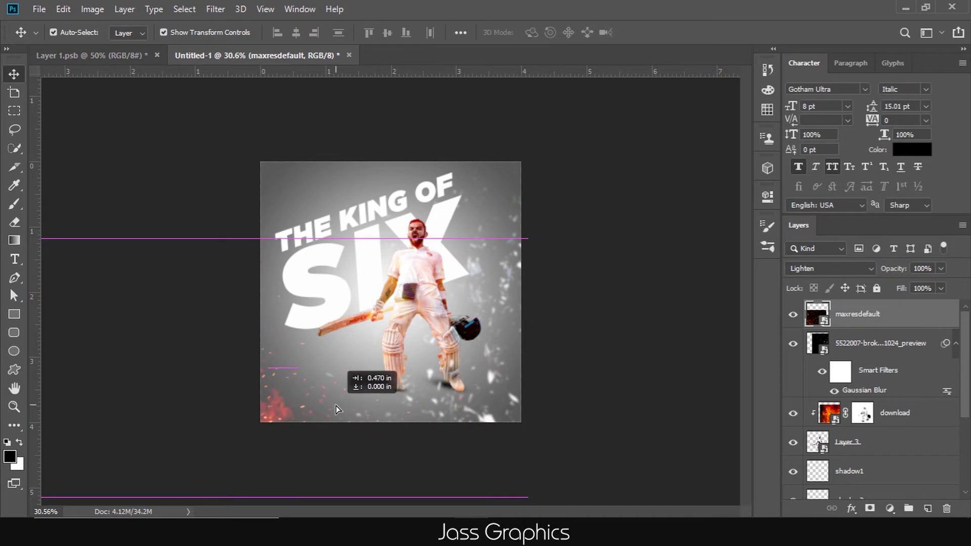
# - Set the broken-glass layer's blend mode back to Lighten
pyautogui.click(854, 269)
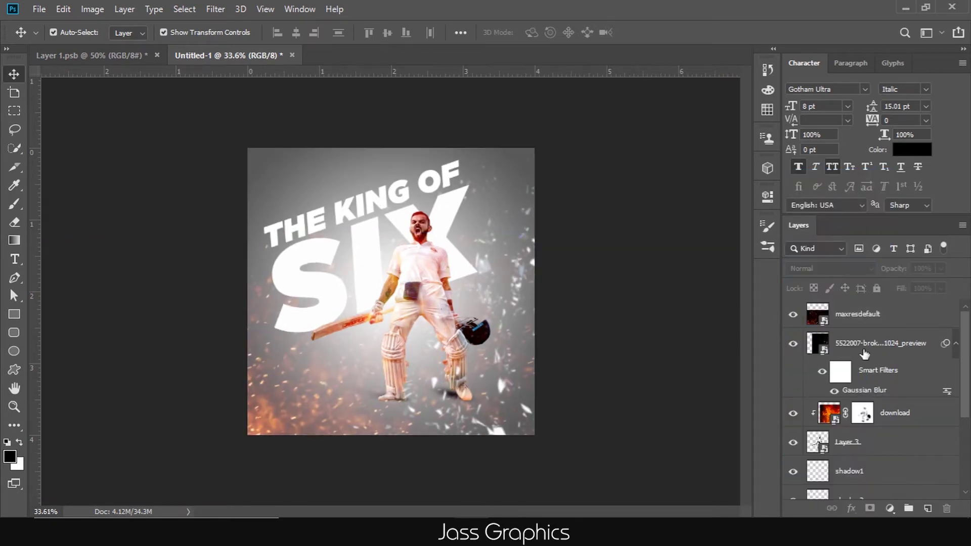
pyautogui.click(864, 349)
pyautogui.click(854, 269)
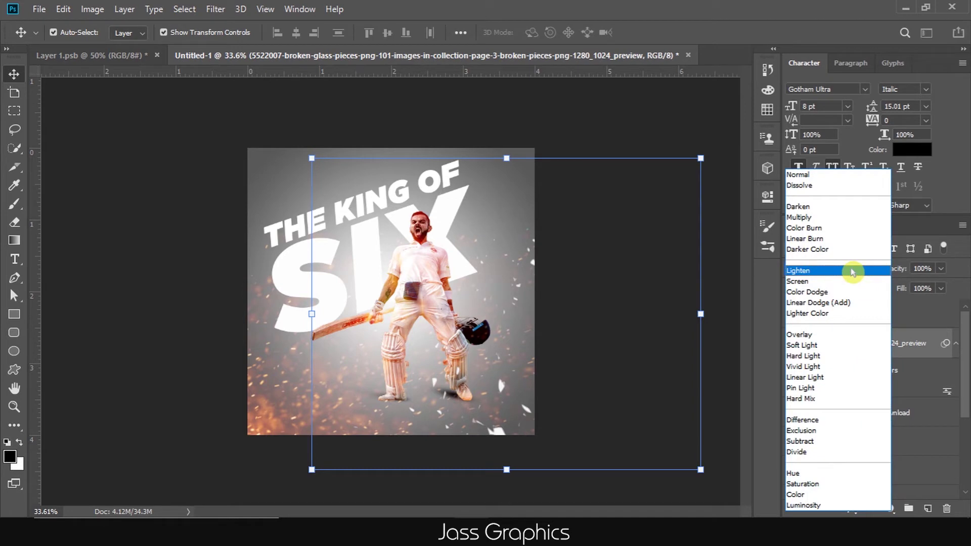
pyautogui.click(852, 272)
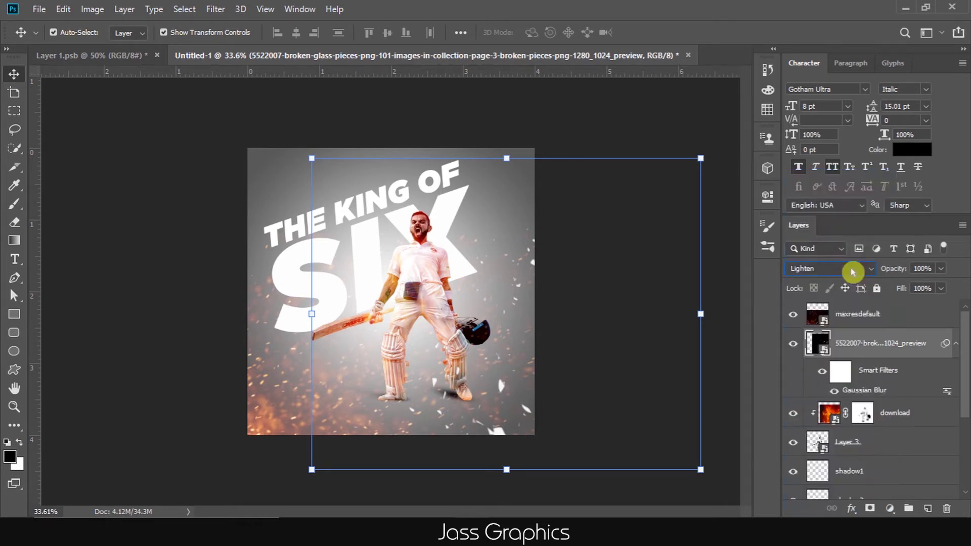
# - Place the Instagram logo and shrink it into the poster's bottom-left corner
pyautogui.click(411, 448)
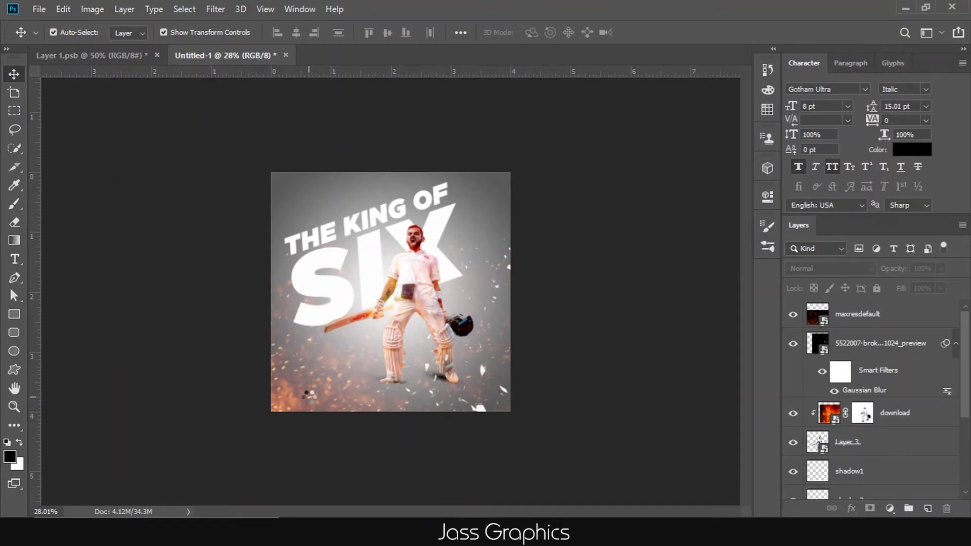
pyautogui.moveTo(398, 180); pyautogui.dragTo(511, 198)
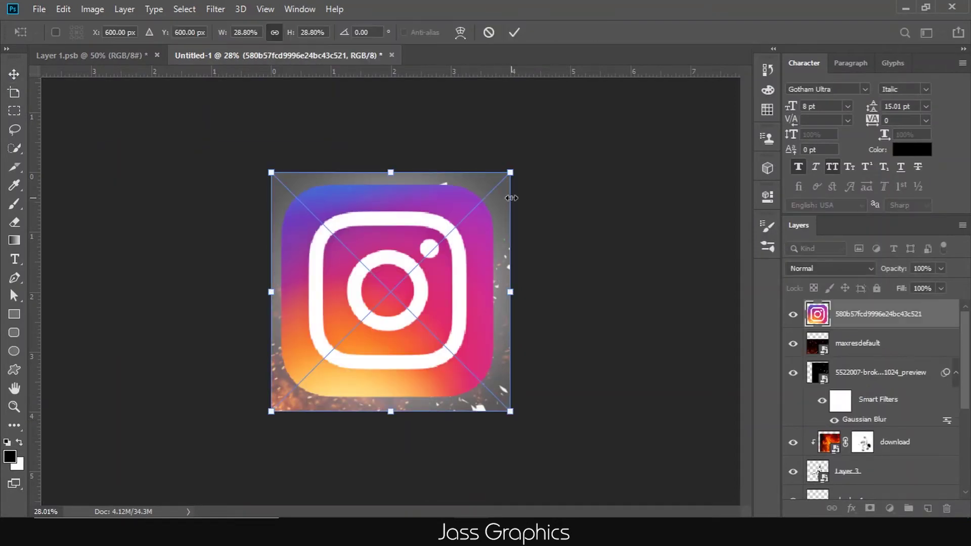
pyautogui.rightClick(934, 321)
pyautogui.click(618, 206)
pyautogui.click(492, 191)
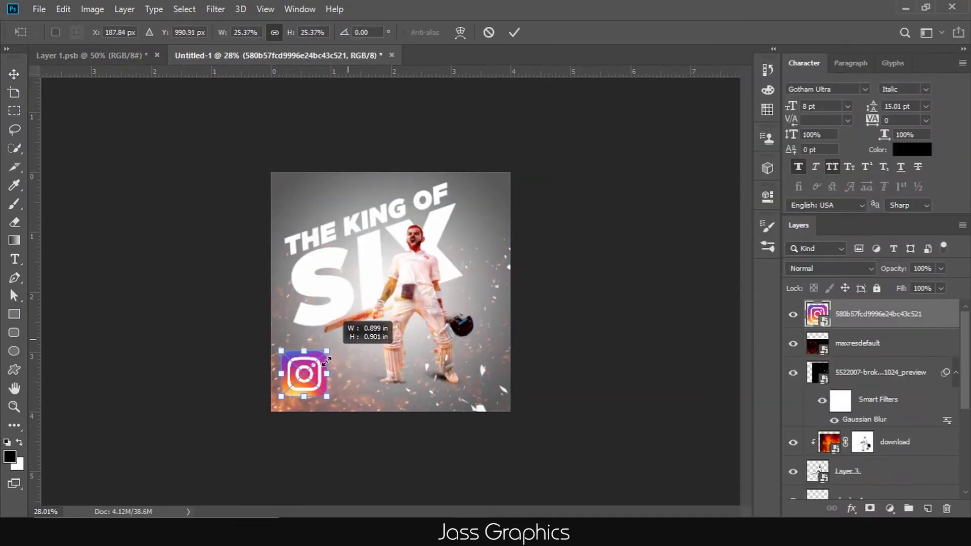
pyautogui.moveTo(492, 191); pyautogui.dragTo(301, 375)
pyautogui.hotkey('ctrl', '0')
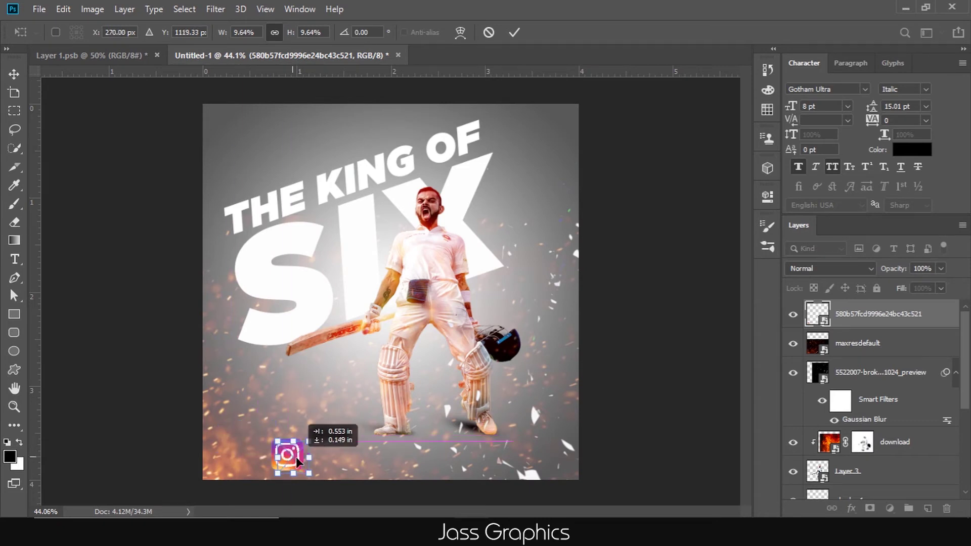
pyautogui.write('ww')
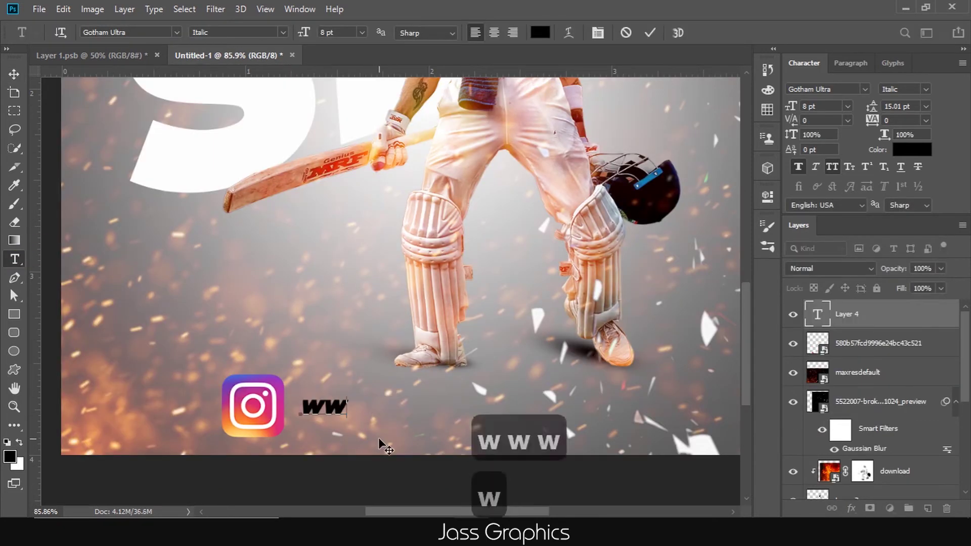
pyautogui.write('w.instagram.com/jass')
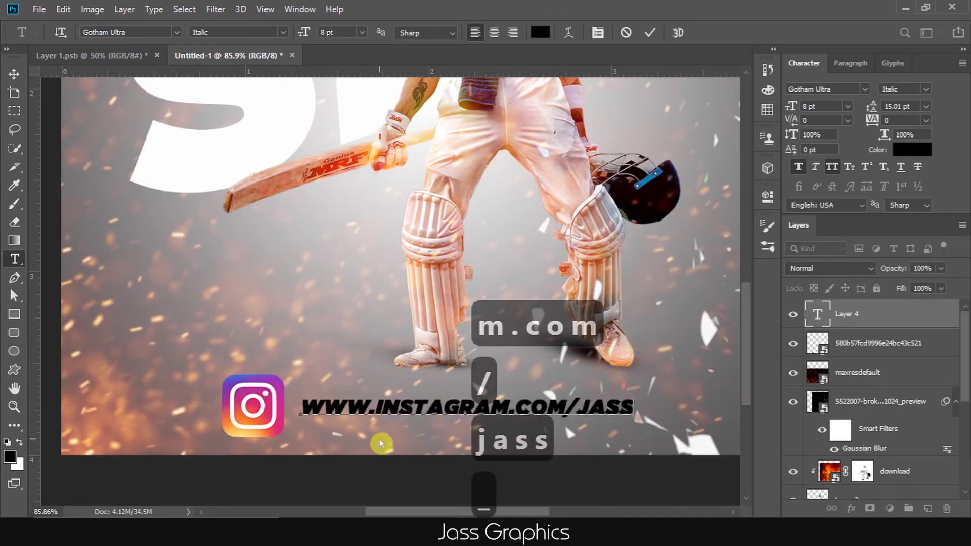
pyautogui.write('_graphics')
pyautogui.hotkey('ctrl', 'Return')
pyautogui.hotkey('ctrl', '0')
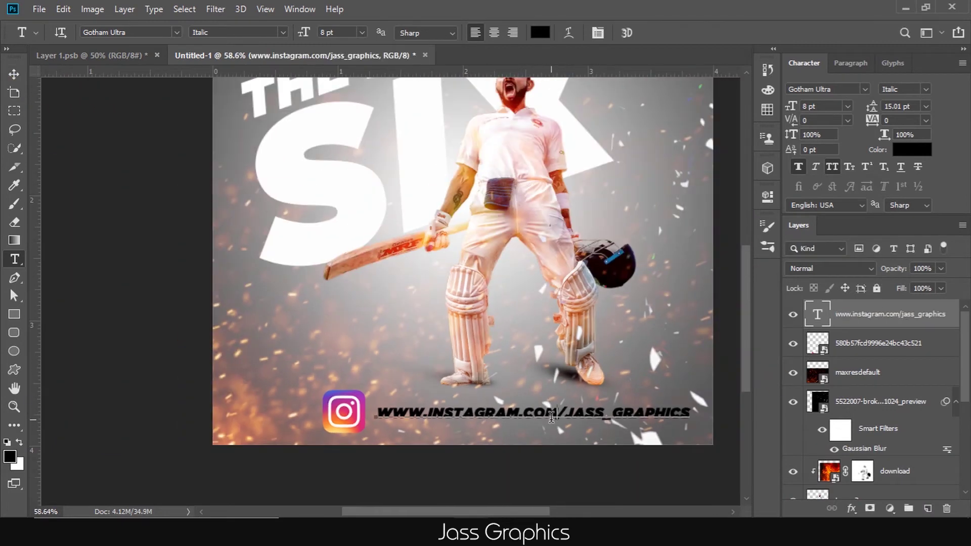
pyautogui.press('v')
# - Set the address in Gotham with a bold 'jass_graphics' handle, tighter tracking and All Caps
pyautogui.click(864, 89)
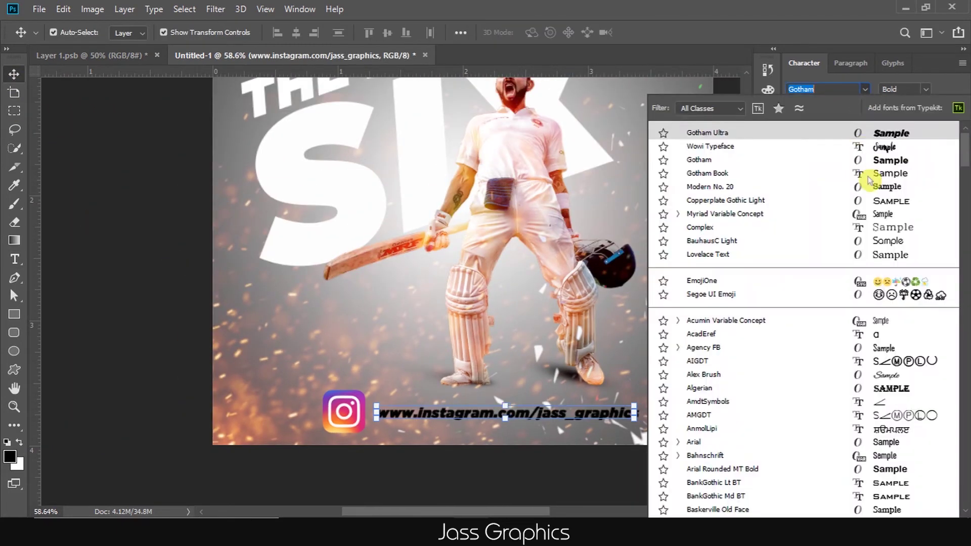
pyautogui.doubleClick(539, 426)
pyautogui.click(864, 89)
pyautogui.click(802, 158)
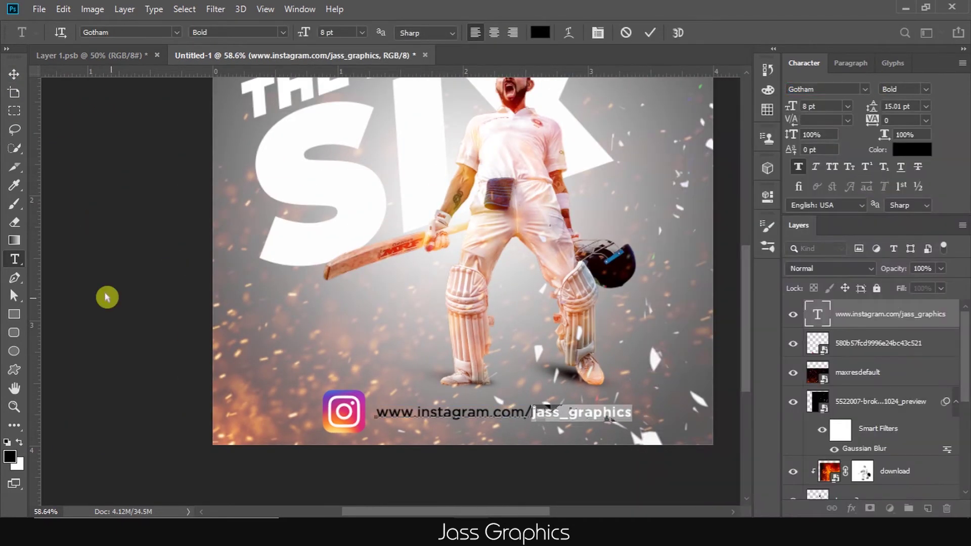
pyautogui.moveTo(872, 121); pyautogui.dragTo(854, 123)
pyautogui.click(830, 169)
pyautogui.hotkey('ctrl', '0')
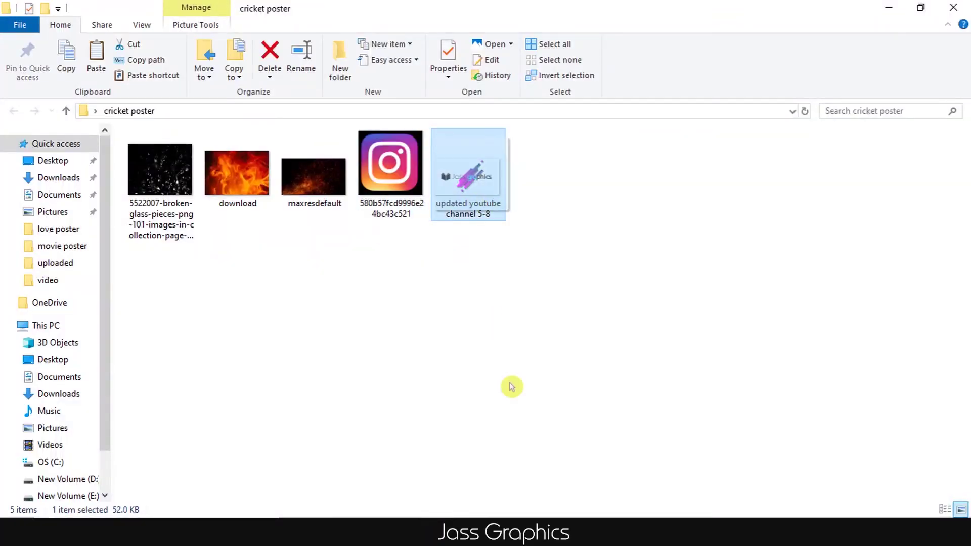
# - Drop the Jass Graphics channel logo small in the poster's top-left corner
pyautogui.moveTo(379, 292)
pyautogui.mouseDown()
pyautogui.moveTo(277, 205)
pyautogui.moveTo(268, 149)
pyautogui.mouseUp()
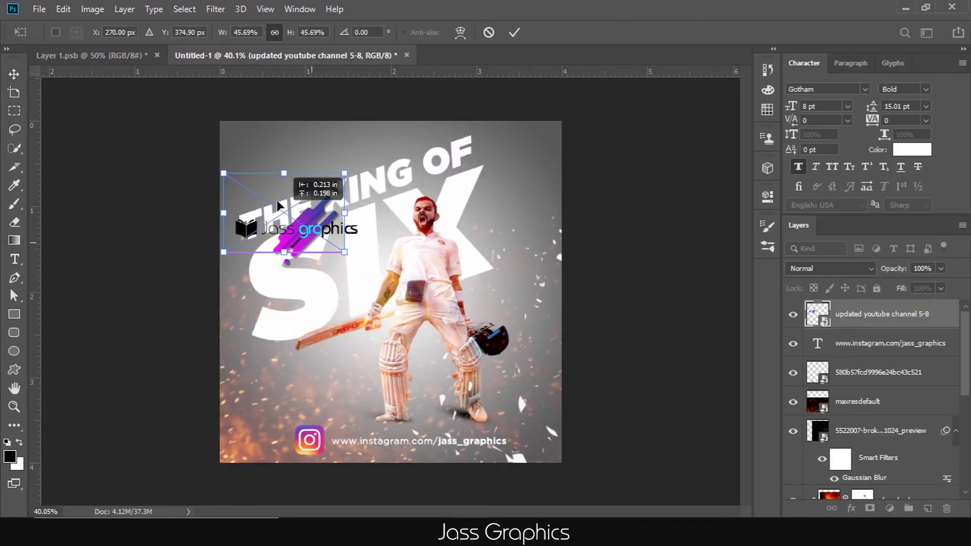
pyautogui.press('Return')
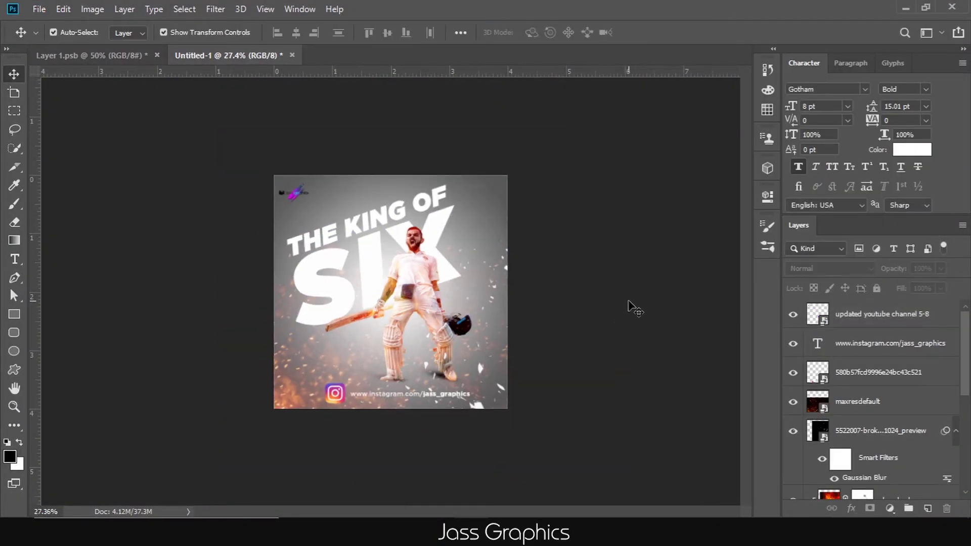
pyautogui.hotkey('ctrl', '-')
# - Add a reversed radial violet-orange gradient fill above Layer 0 at 155% scale
pyautogui.moveTo(965, 353); pyautogui.dragTo(964, 445)
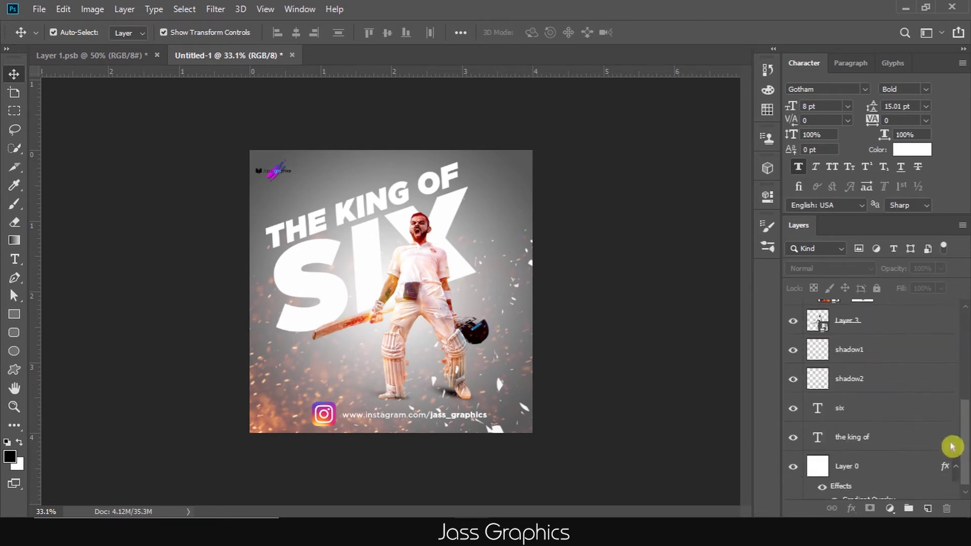
pyautogui.click(888, 457)
pyautogui.click(890, 508)
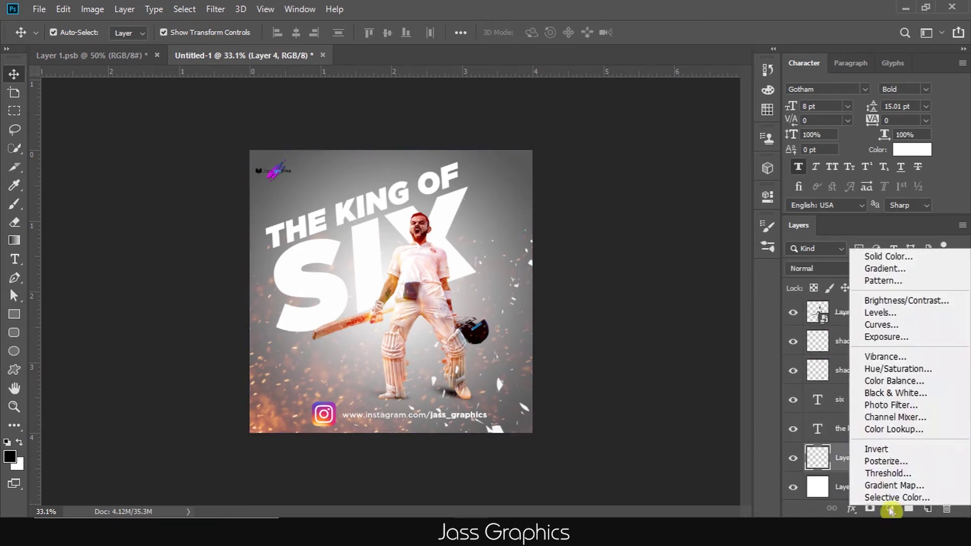
pyautogui.click(868, 269)
pyautogui.click(617, 127)
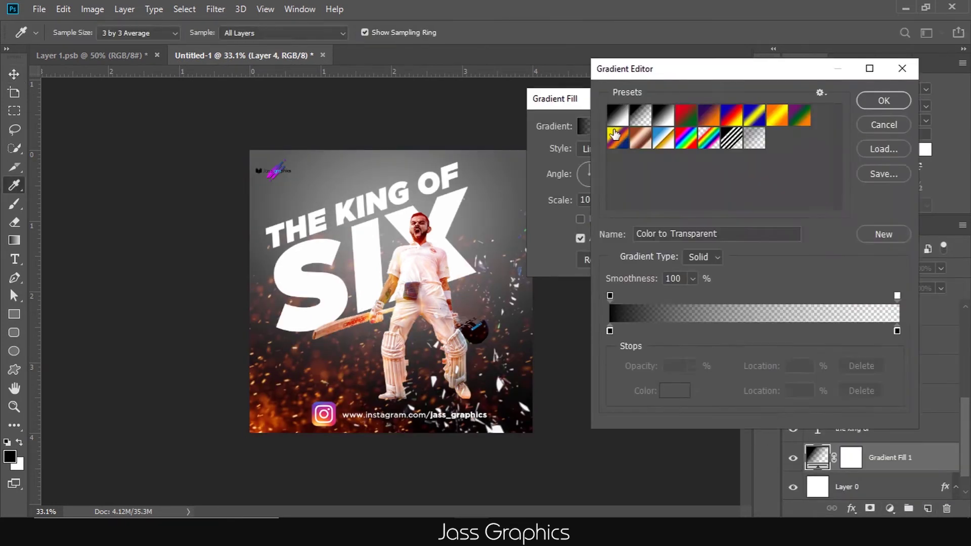
pyautogui.click(705, 120)
pyautogui.click(884, 101)
pyautogui.click(616, 149)
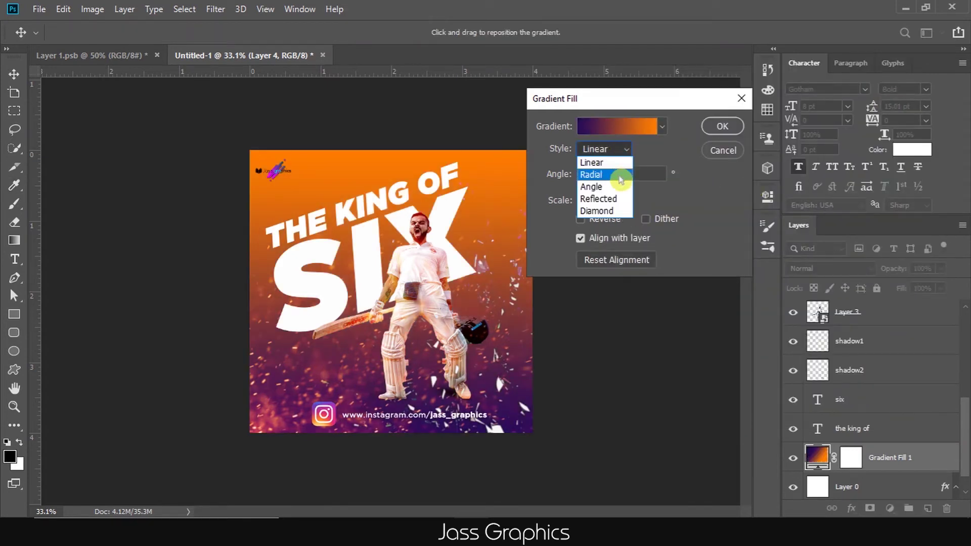
pyautogui.click(580, 218)
pyautogui.moveTo(618, 221); pyautogui.dragTo(616, 221)
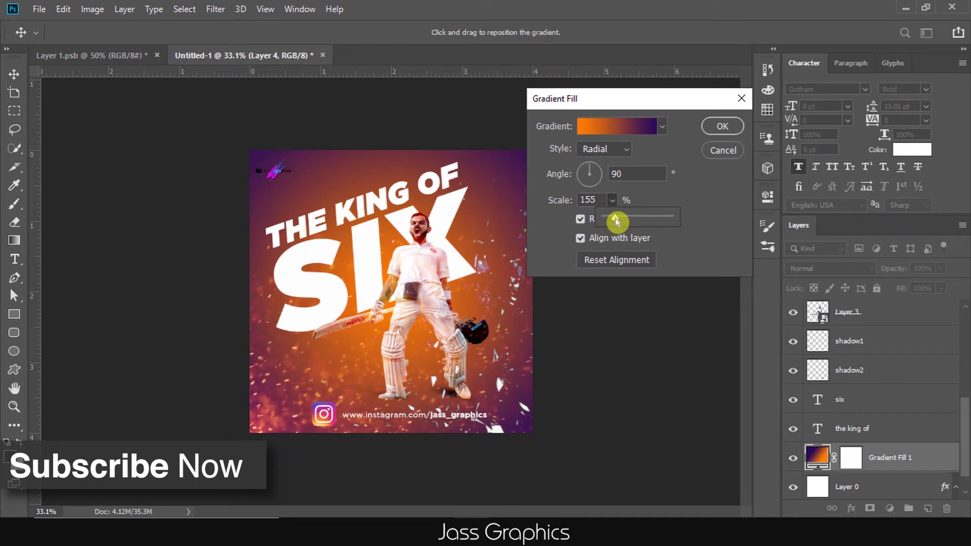
pyautogui.click(720, 127)
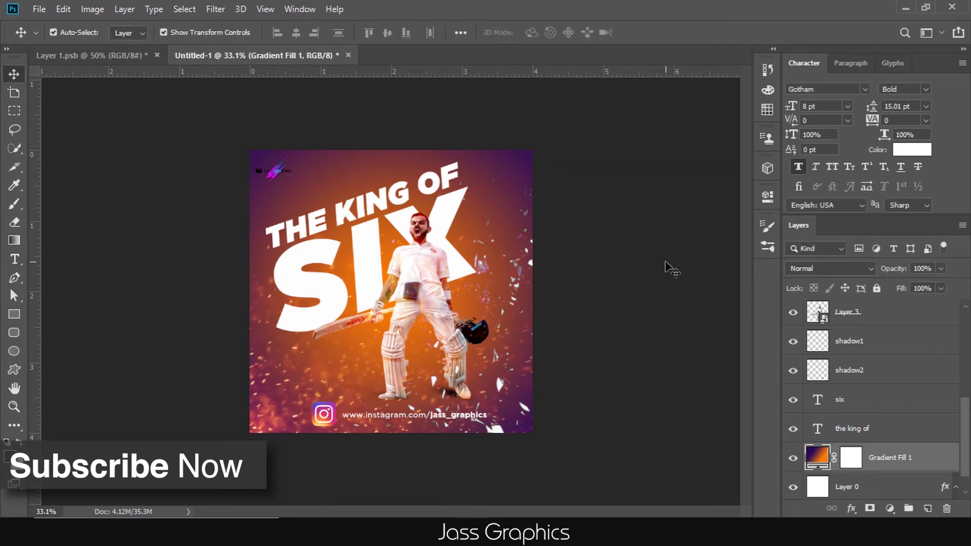
# - Add a Color Lookup adjustment above the logo layer using the 3Strip.look preset
pyautogui.scroll(5, 950, 434)
pyautogui.scroll(5, 946, 422)
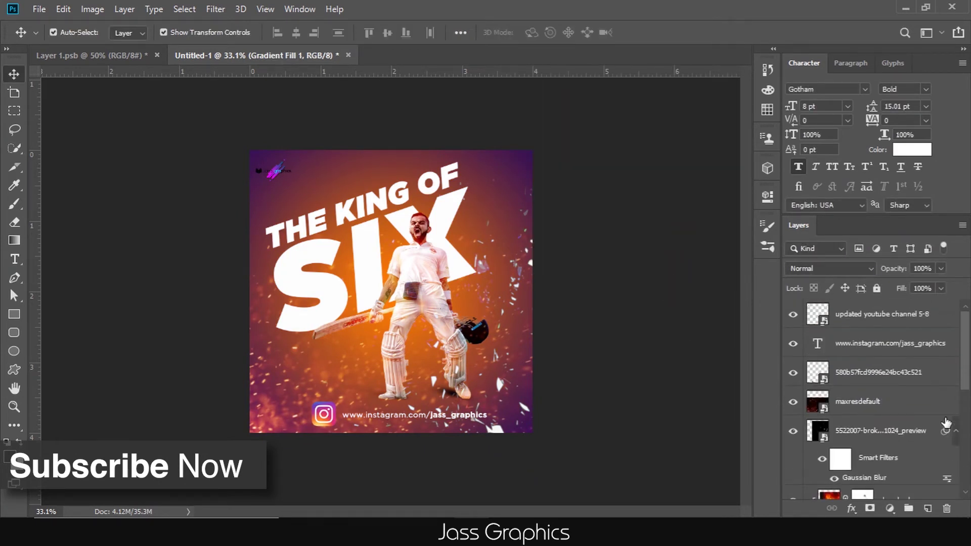
pyautogui.click(897, 325)
pyautogui.click(891, 508)
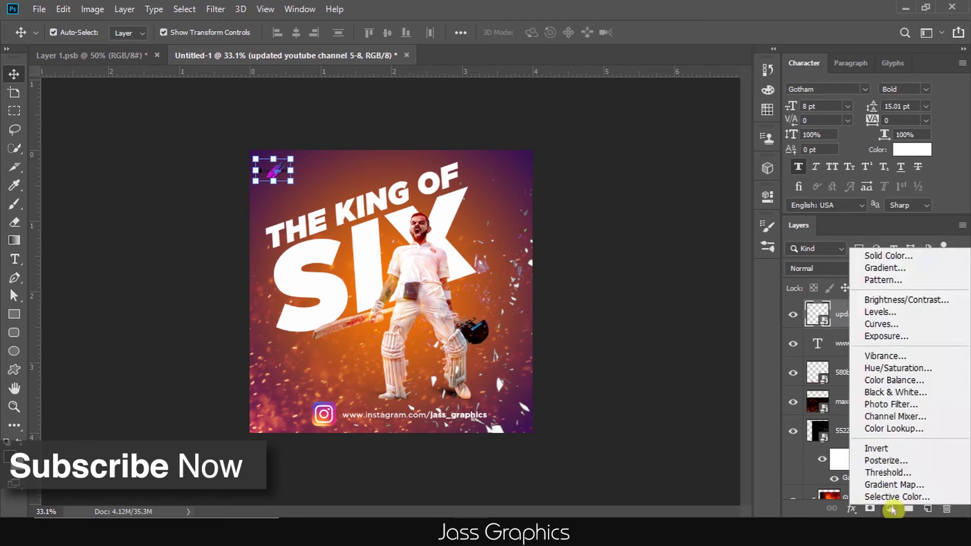
pyautogui.click(900, 429)
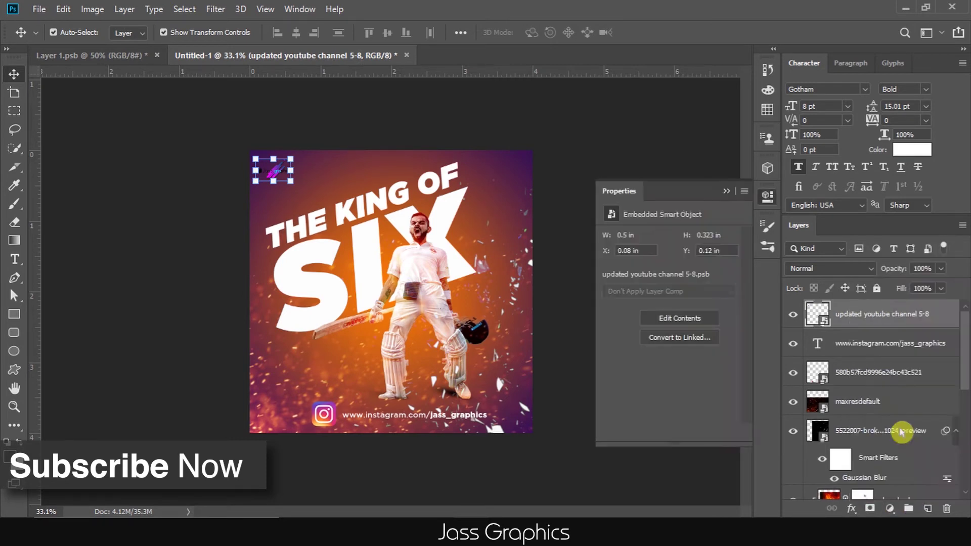
pyautogui.click(710, 240)
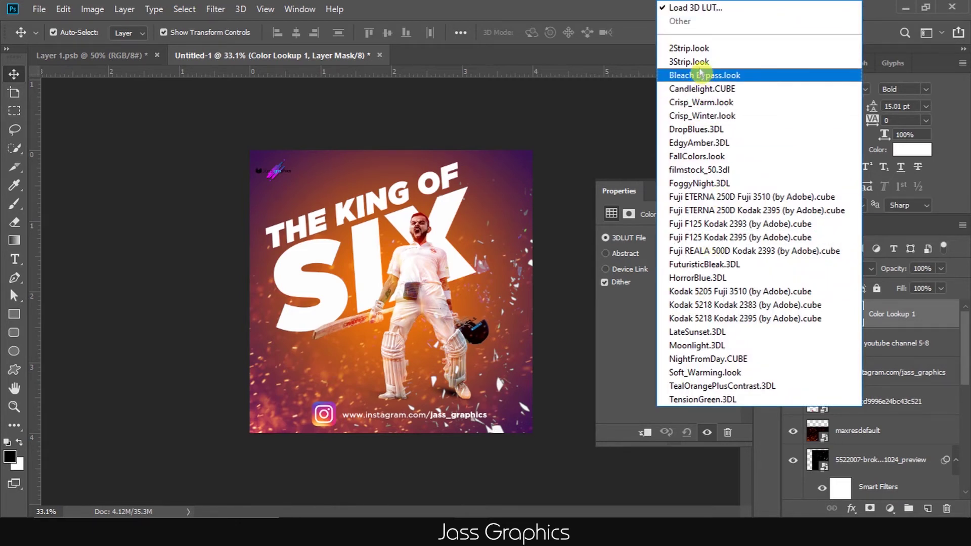
pyautogui.click(700, 63)
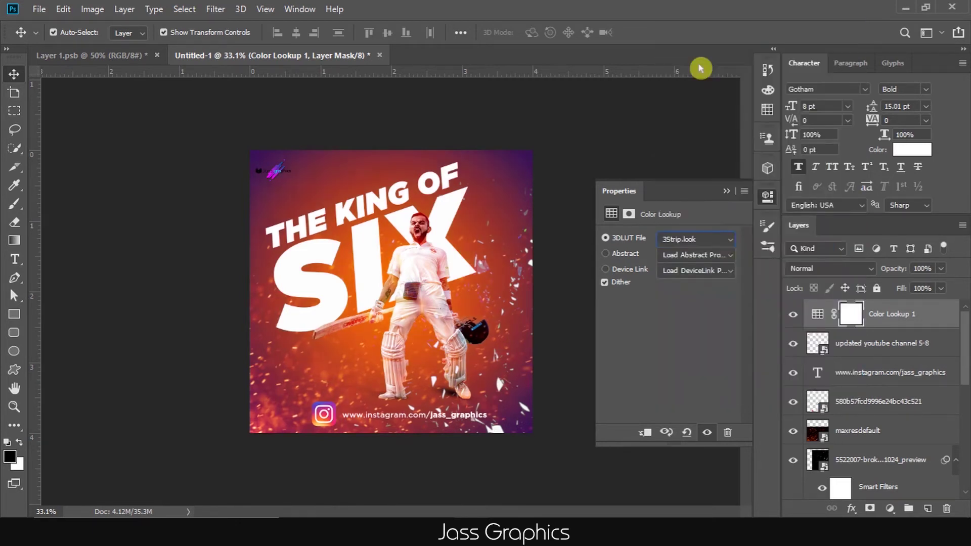
pyautogui.click(729, 191)
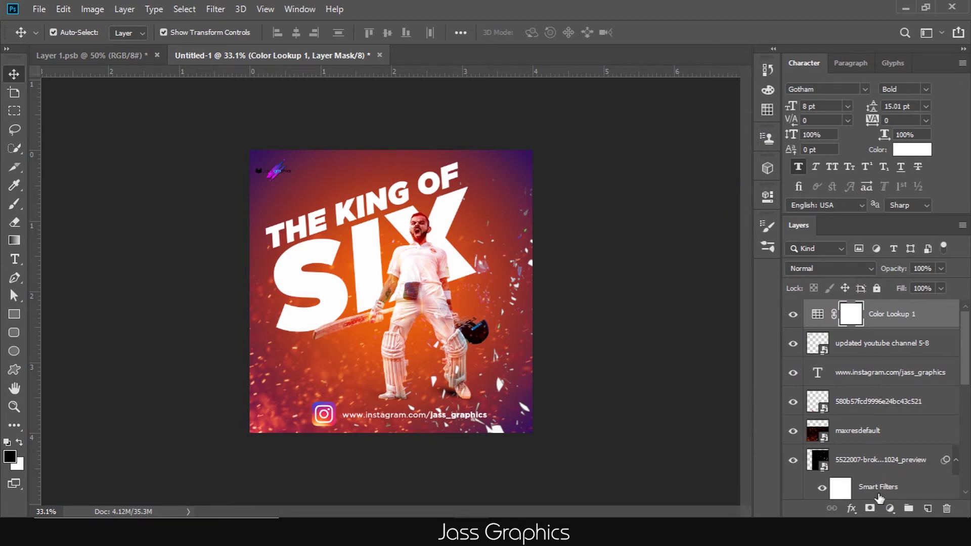
# - Add a Levels adjustment with slightly darker shadows and brighter highlights
pyautogui.click(889, 509)
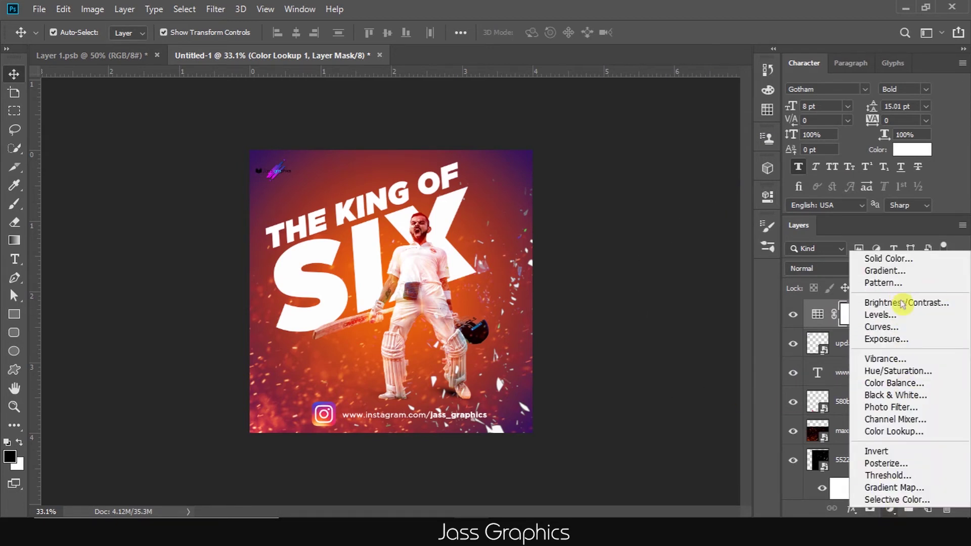
pyautogui.click(905, 318)
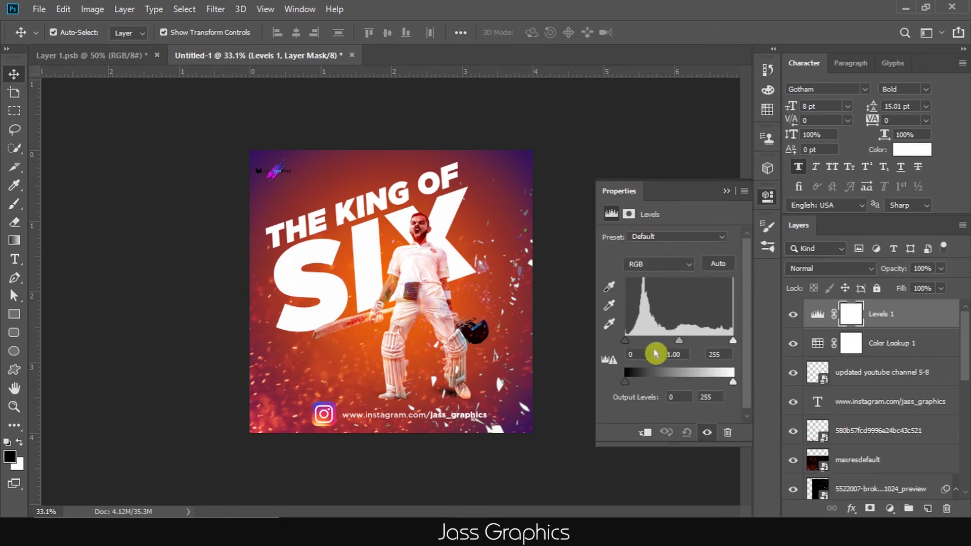
pyautogui.moveTo(625, 341); pyautogui.dragTo(635, 346)
pyautogui.moveTo(732, 340); pyautogui.dragTo(726, 340)
pyautogui.moveTo(638, 340); pyautogui.dragTo(674, 347)
pyautogui.click(764, 357)
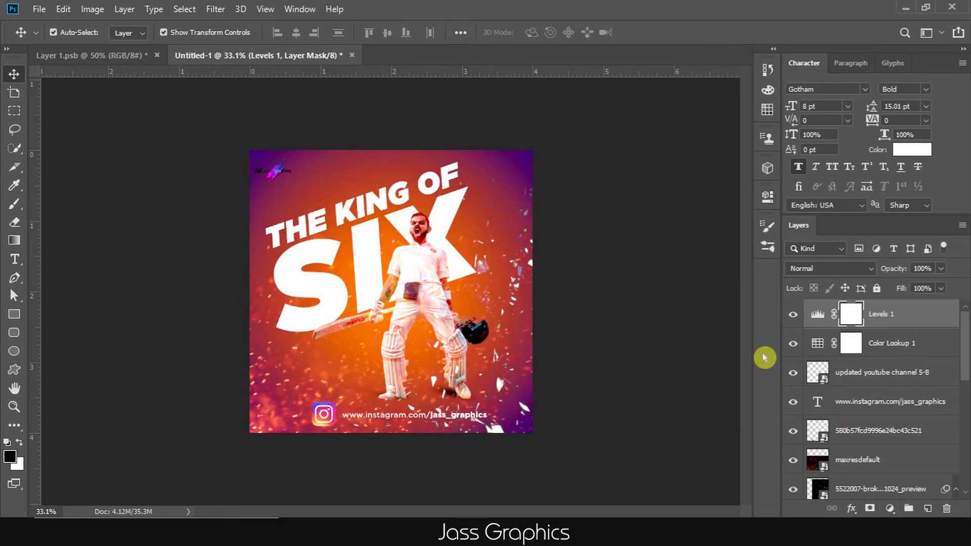
# - Add a Curves adjustment and compare the poster with its state before curves
pyautogui.click(889, 508)
pyautogui.click(903, 330)
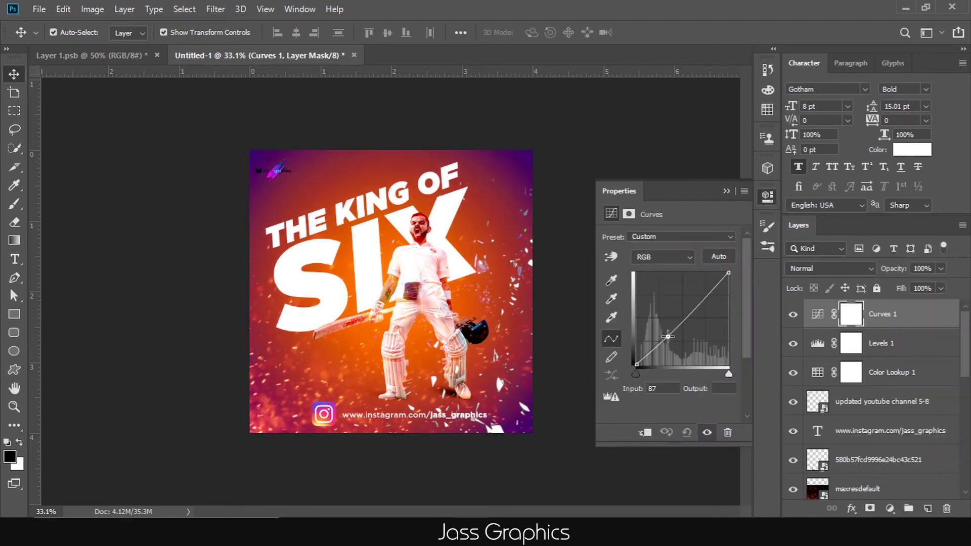
pyautogui.click(666, 433)
pyautogui.click(726, 190)
pyautogui.click(574, 279)
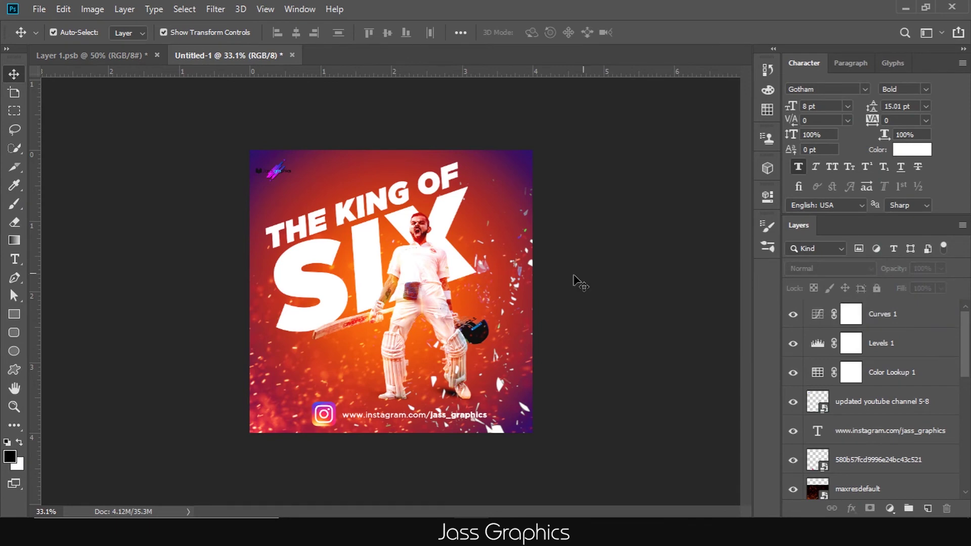
# - Add a second gradient fill with edited colours, reversed, at scale 286
pyautogui.hotkey('ctrl', '-')
pyautogui.scroll(-5, 870, 404)
pyautogui.hotkey('ctrl', 'z')
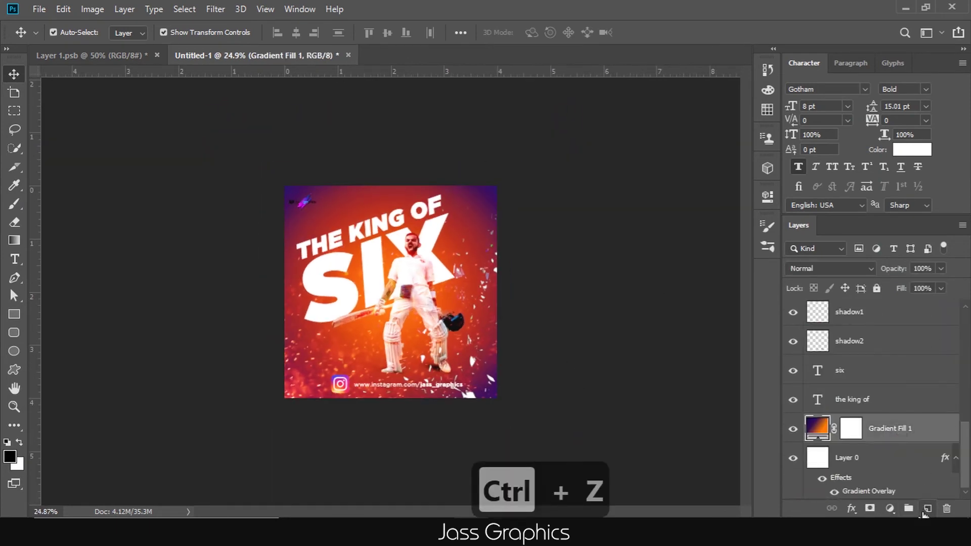
pyautogui.click(889, 508)
pyautogui.click(584, 126)
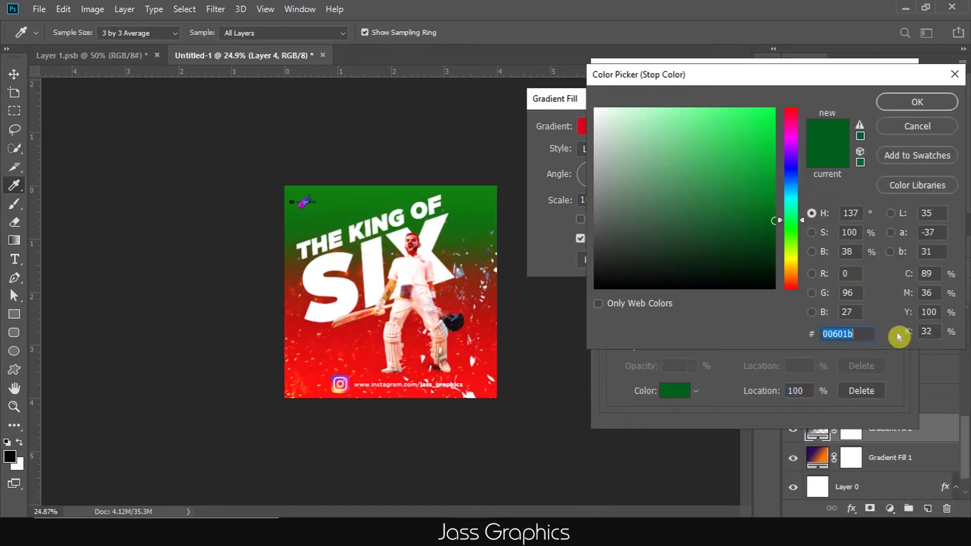
pyautogui.click(580, 219)
pyautogui.moveTo(612, 200); pyautogui.dragTo(619, 212)
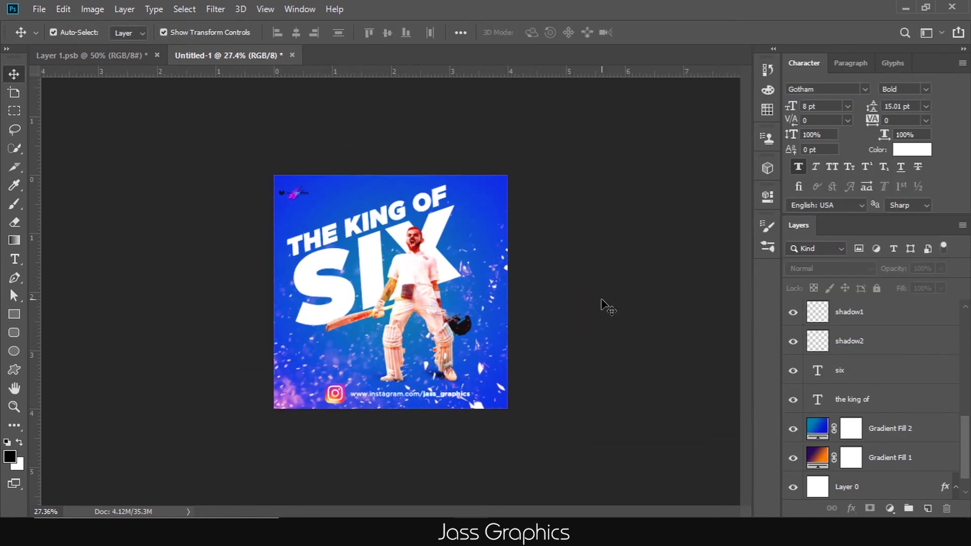
# - Hide the gradient fills, Color Lookup 1 and Levels 1 adjustment layers
pyautogui.scroll(10, 798, 449)
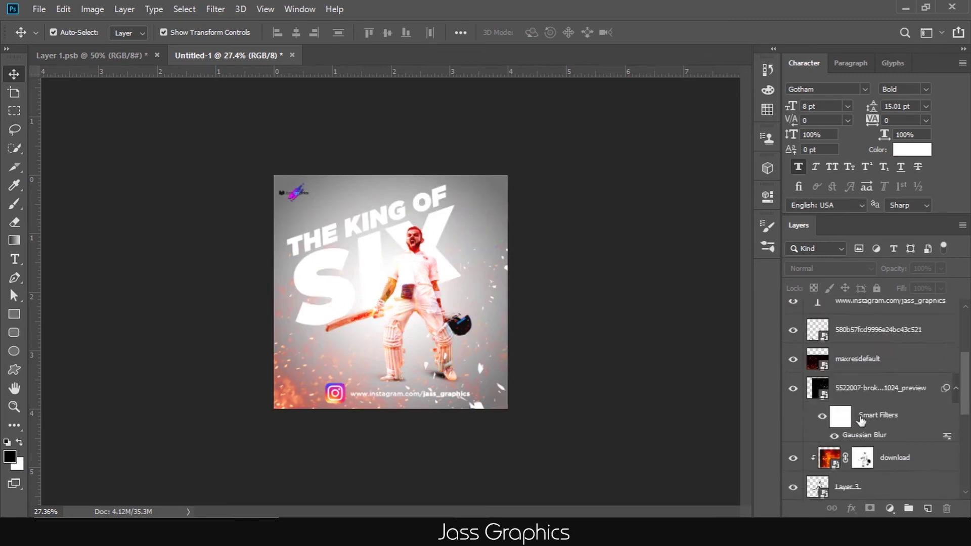
pyautogui.click(793, 344)
pyautogui.click(792, 372)
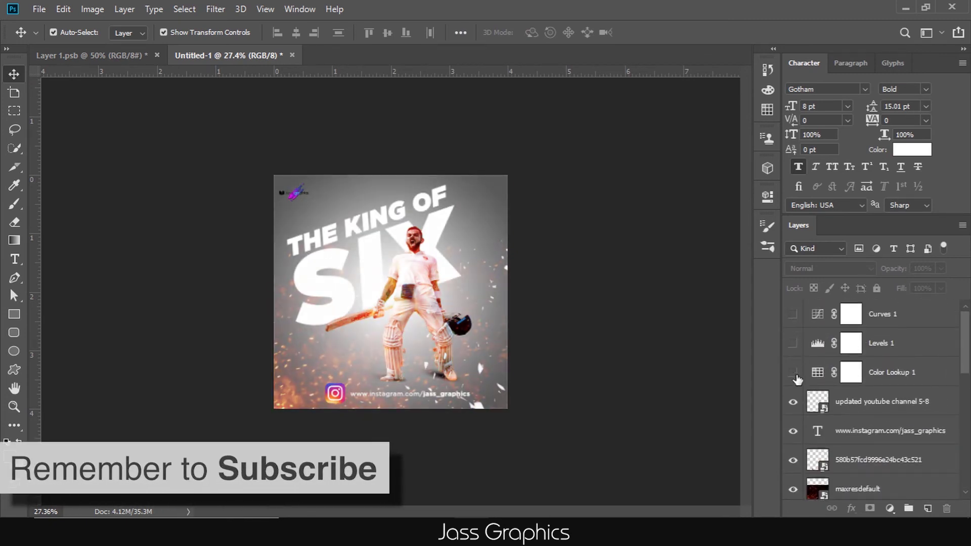
pyautogui.click(793, 343)
pyautogui.click(792, 314)
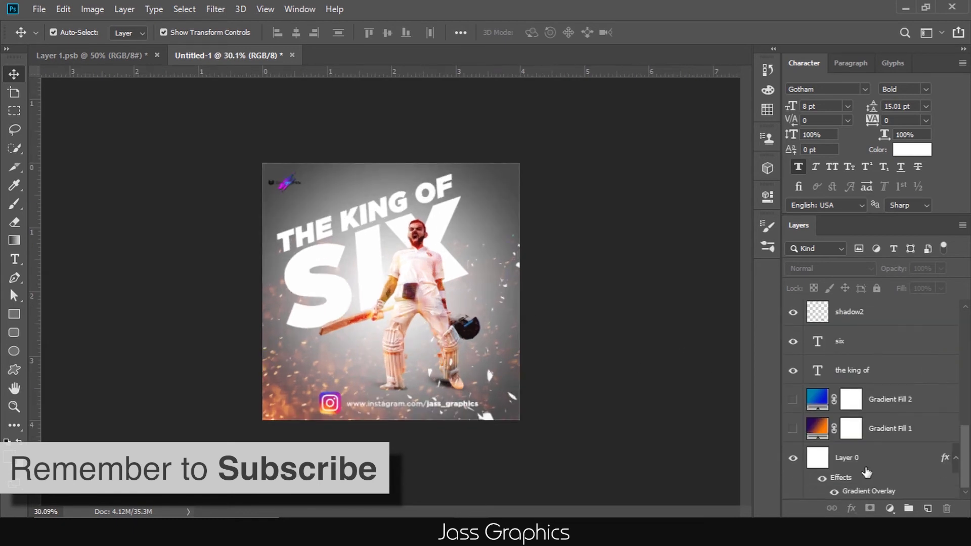
# - Bring back the orange-purple gradient, keep SIX teal, and delete the six copy layer
pyautogui.click(793, 428)
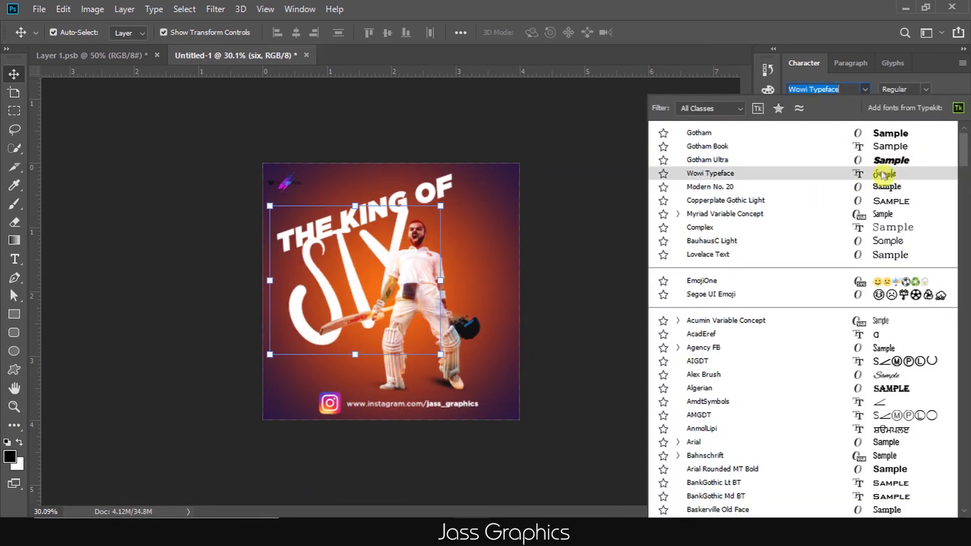
pyautogui.click(917, 101)
pyautogui.hotkey('ctrl', 't')
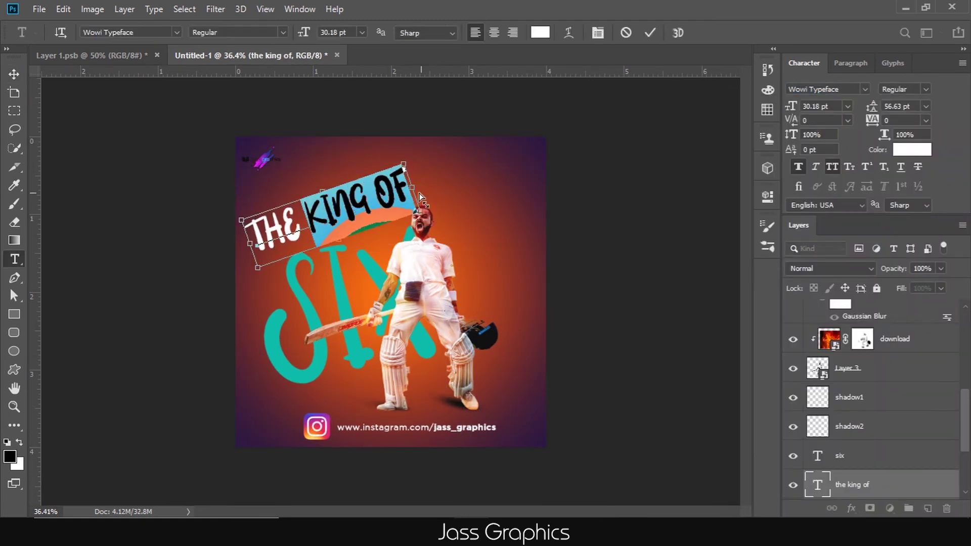
pyautogui.hotkey('ctrl', 'z')
pyautogui.hotkey('ctrl', 't')
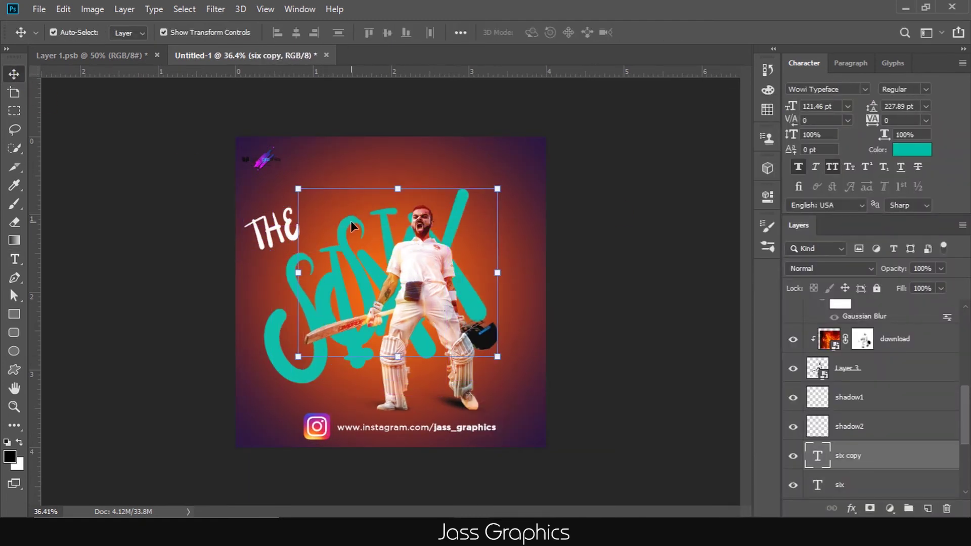
pyautogui.press('Delete')
# - Resize THE and split the title into separate, enlarged 'king' and 'of' text layers
pyautogui.hotkey('ctrl', 't')
pyautogui.hotkey('ctrl', 'v')
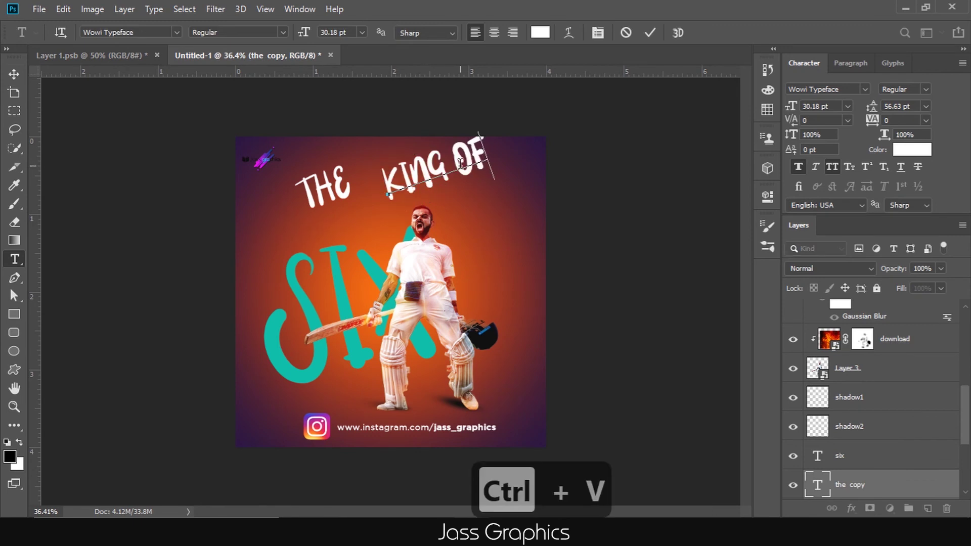
pyautogui.press('BackSpace')
pyautogui.press('BackSpace')
pyautogui.write('of')
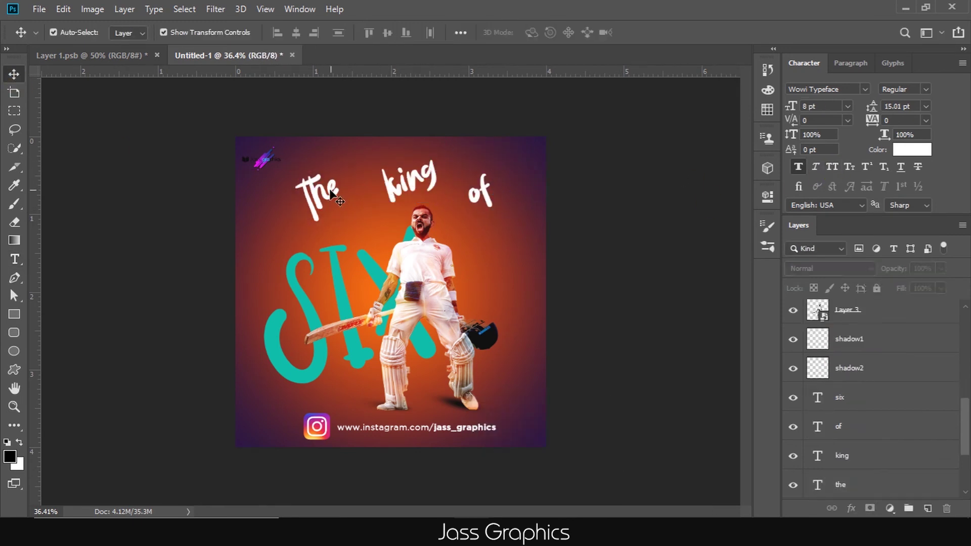
pyautogui.hotkey('ctrl', 't')
pyautogui.moveTo(426, 172); pyautogui.dragTo(404, 157)
# - Shrink SIX and cut the X into its own text layer, leaving 'si'
pyautogui.press('Return')
pyautogui.click(323, 329)
pyautogui.moveTo(457, 250); pyautogui.dragTo(427, 276)
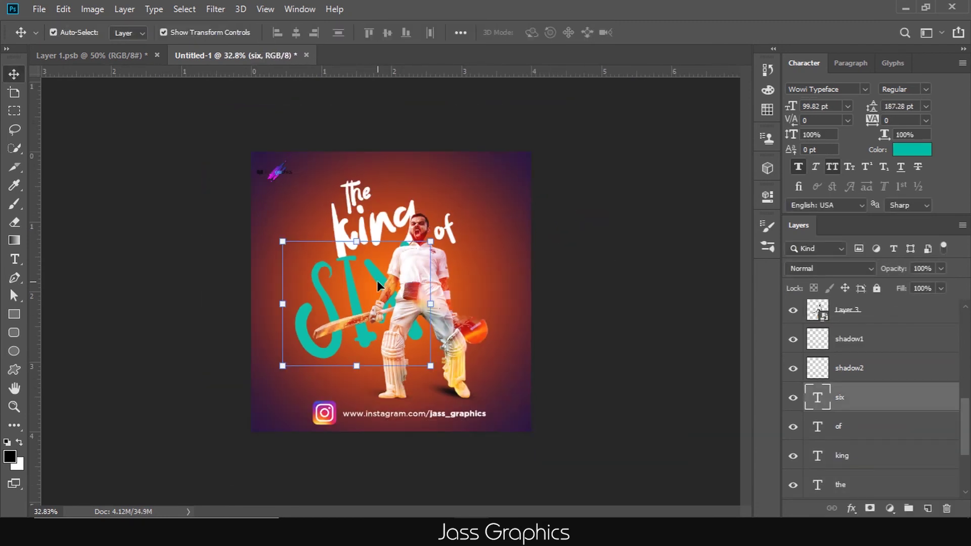
pyautogui.hotkey('ctrl', 'x')
pyautogui.click(14, 74)
pyautogui.hotkey('ctrl', 'v')
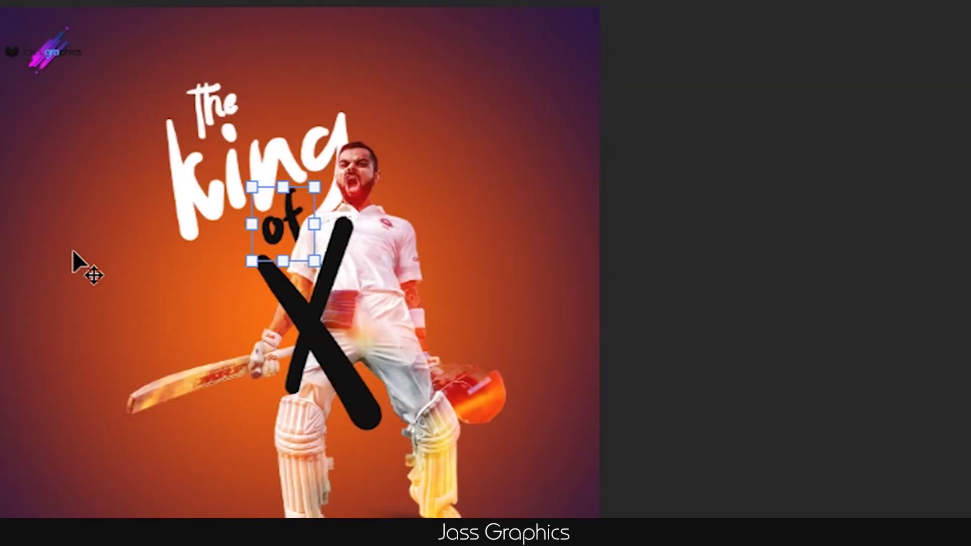
pyautogui.hotkey('alt', '[')
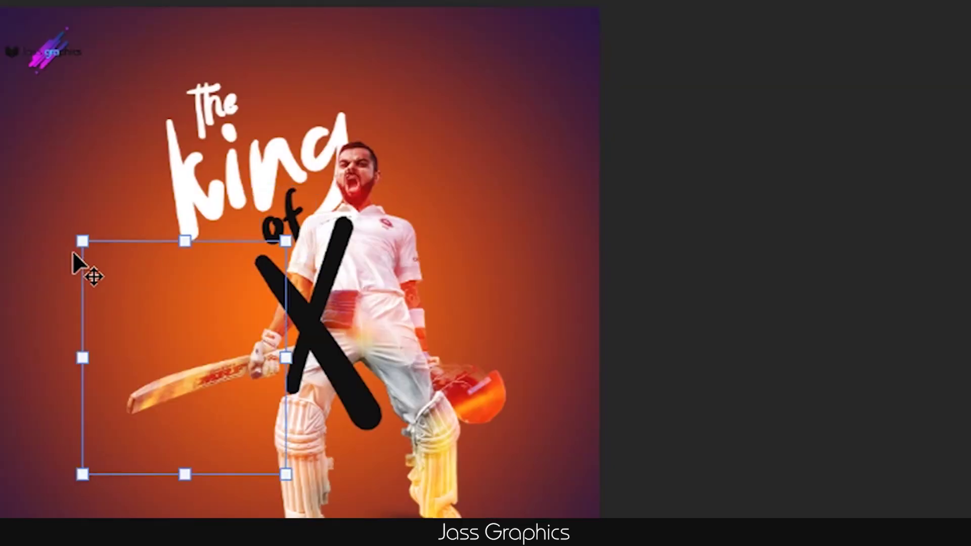
# - Undo the split lettering, clear the old SIX letters and delete the script title layers
pyautogui.hotkey('ctrl', 'z')
pyautogui.press('Delete')
pyautogui.write('6')
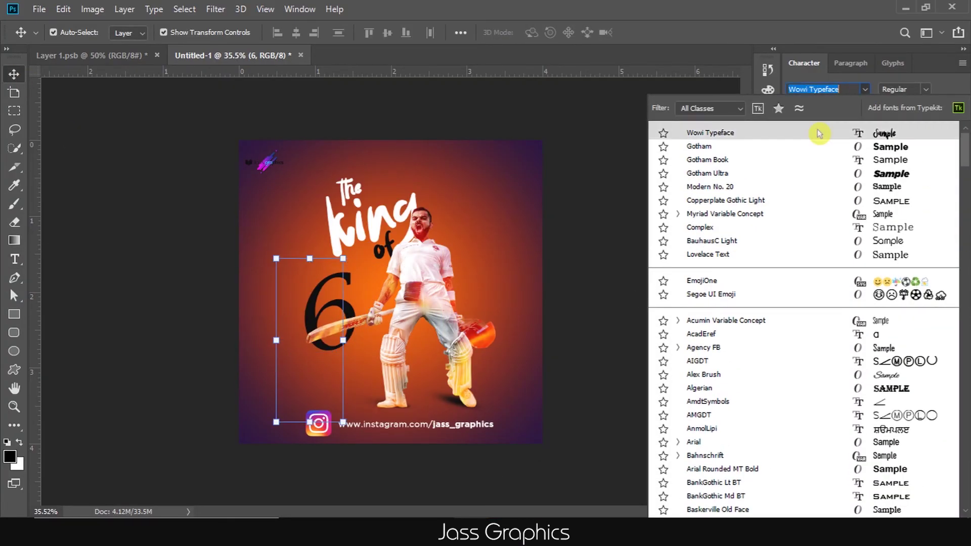
pyautogui.click(819, 133)
pyautogui.press('Delete')
pyautogui.press('Delete')
pyautogui.press('Delete')
# - Add a new text line 'the king of' on the canvas and scale it up
pyautogui.click(15, 259)
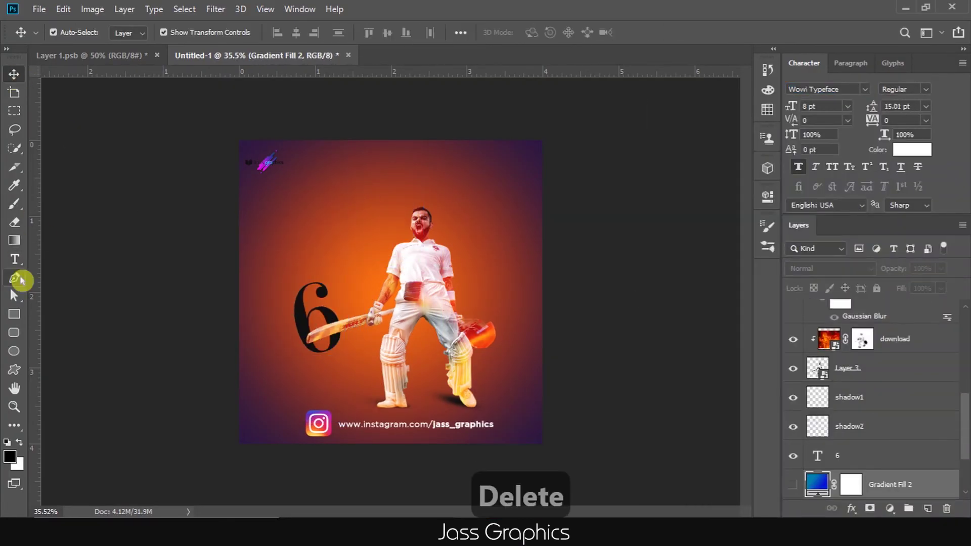
pyautogui.click(326, 210)
pyautogui.write('the king of')
pyautogui.hotkey('ctrl', 'Return')
pyautogui.moveTo(344, 215)
pyautogui.mouseDown()
pyautogui.moveTo(435, 202)
pyautogui.moveTo(357, 109)
pyautogui.mouseUp()
# - Set 'the king of' in Modern No. 20, all caps, rotated to run vertically
pyautogui.click(767, 138)
pyautogui.write('Modern No. 20')
pyautogui.click(767, 137)
pyautogui.click(831, 167)
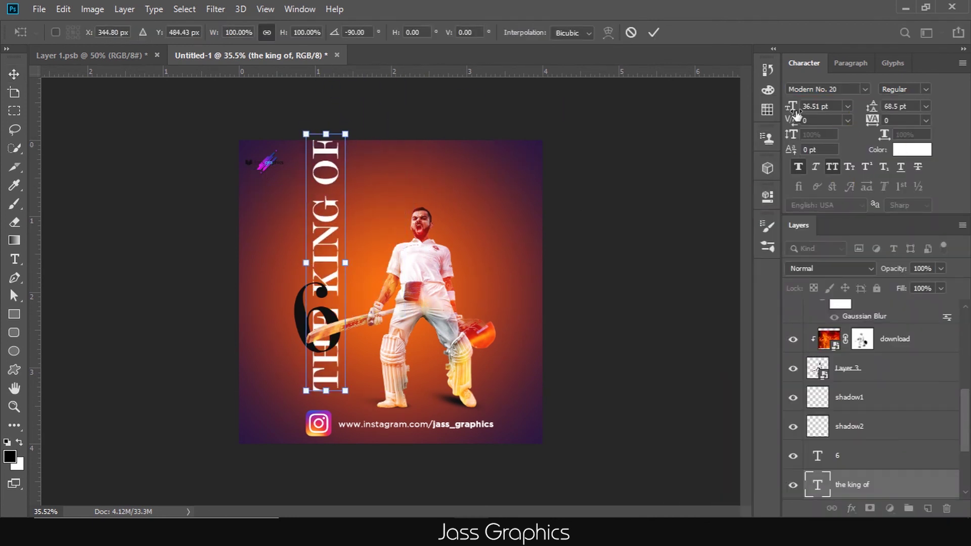
pyautogui.press('Return')
pyautogui.moveTo(326, 202); pyautogui.dragTo(354, 203)
# - Retype the 6, enlarge it behind the player, and nudge THE KING OF beside it
pyautogui.moveTo(315, 316); pyautogui.dragTo(448, 207)
pyautogui.hotkey('ctrl', 't')
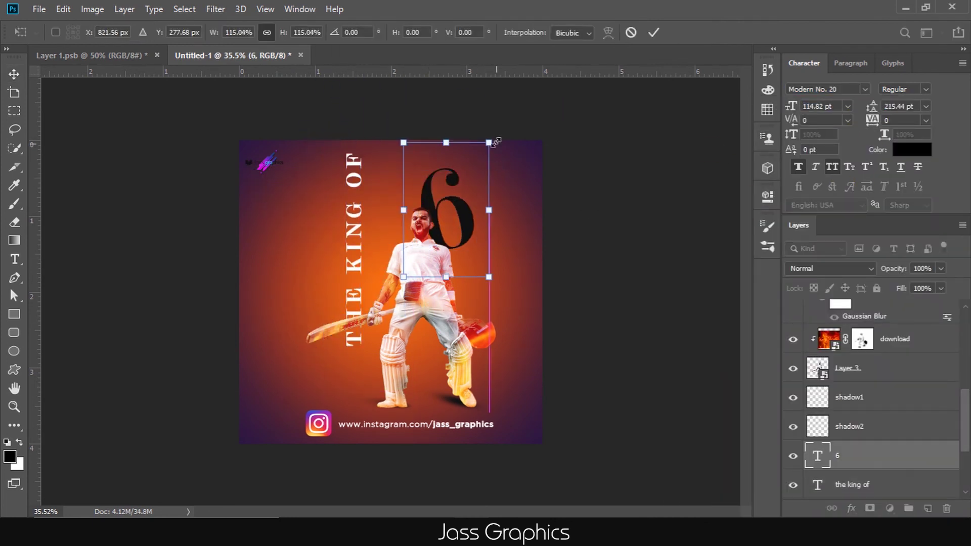
pyautogui.moveTo(516, 201)
pyautogui.mouseDown()
pyautogui.moveTo(556, 287)
pyautogui.moveTo(393, 223)
pyautogui.moveTo(350, 269)
pyautogui.mouseUp()
pyautogui.press('Delete')
pyautogui.press('Delete')
pyautogui.write('6')
pyautogui.press('Return')
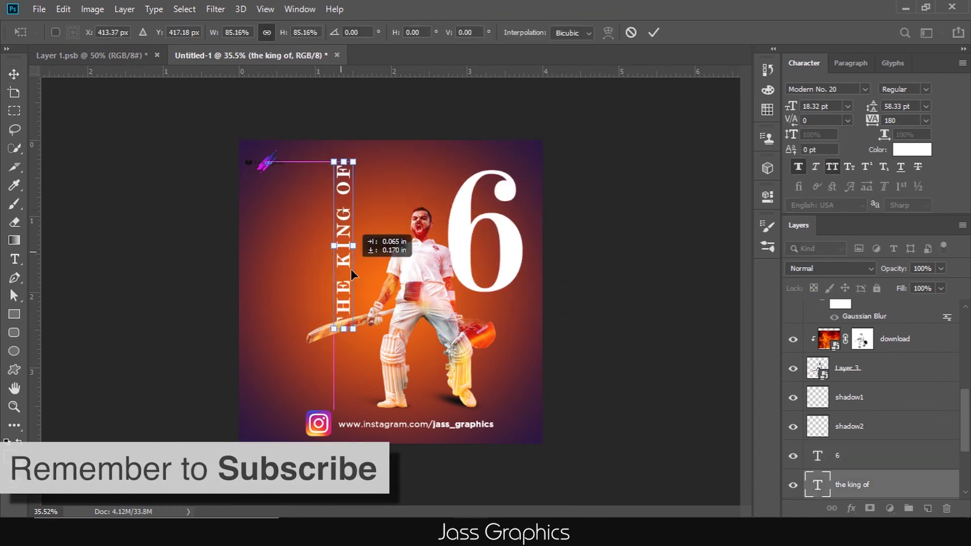
pyautogui.press('Return')
pyautogui.moveTo(486, 233); pyautogui.dragTo(397, 255)
pyautogui.moveTo(341, 273); pyautogui.dragTo(325, 273)
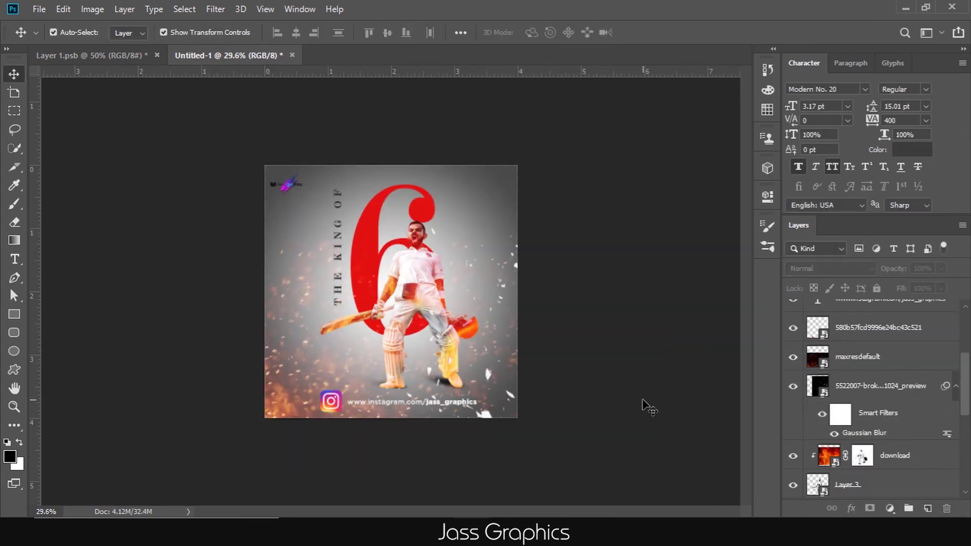
# - Scale and reposition the broken-glass particles, then turn on the Gradient Fill 2 blue background
pyautogui.hotkey('ctrl', 't')
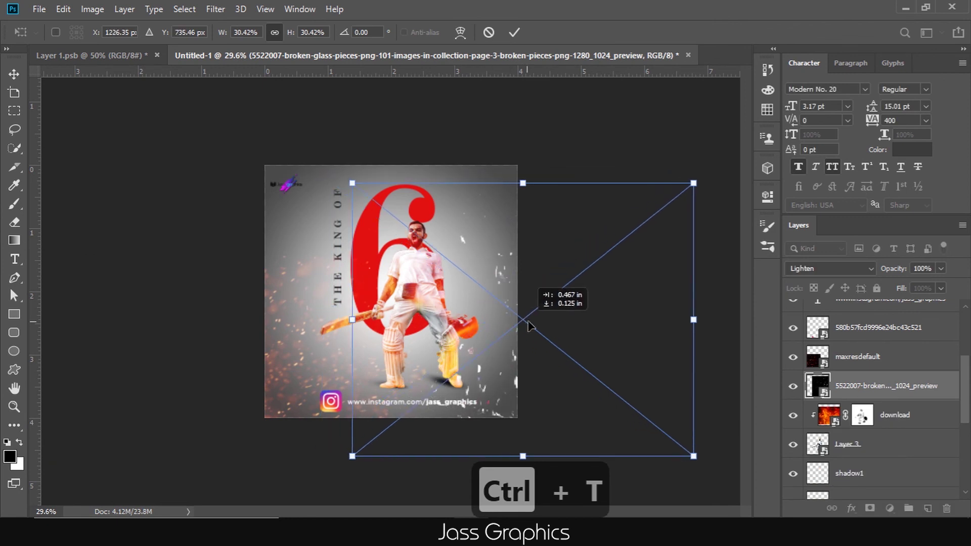
pyautogui.press('Return')
pyautogui.hotkey('ctrl', 't')
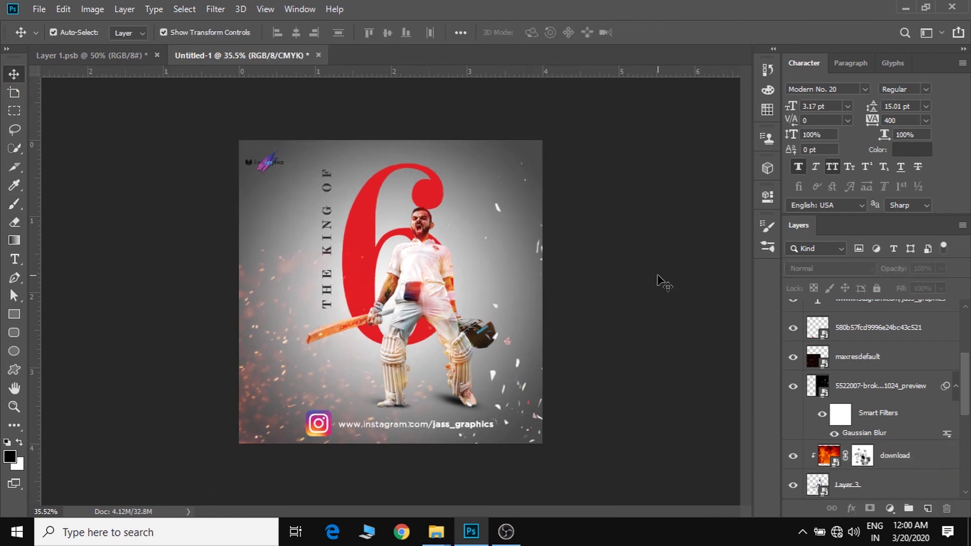
pyautogui.scroll(-5, 870, 394)
pyautogui.click(793, 426)
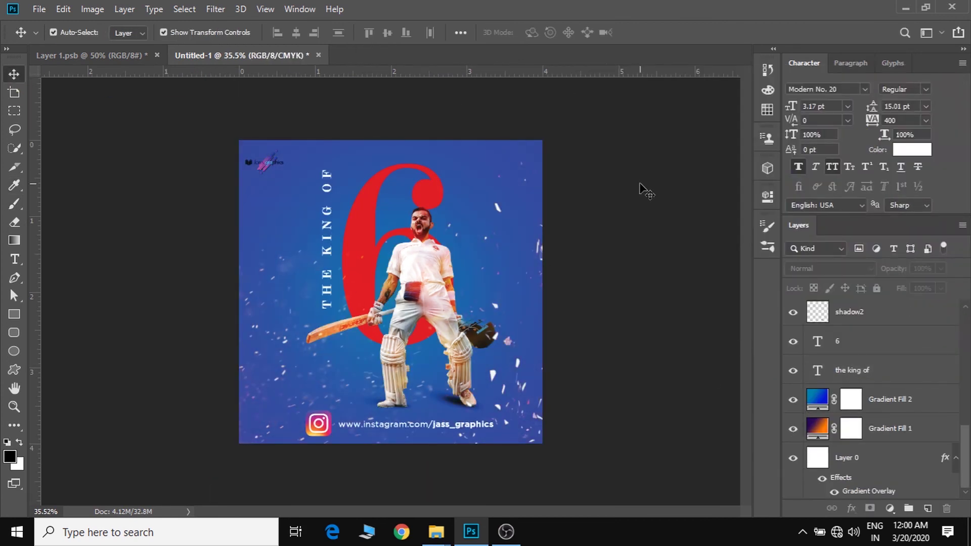